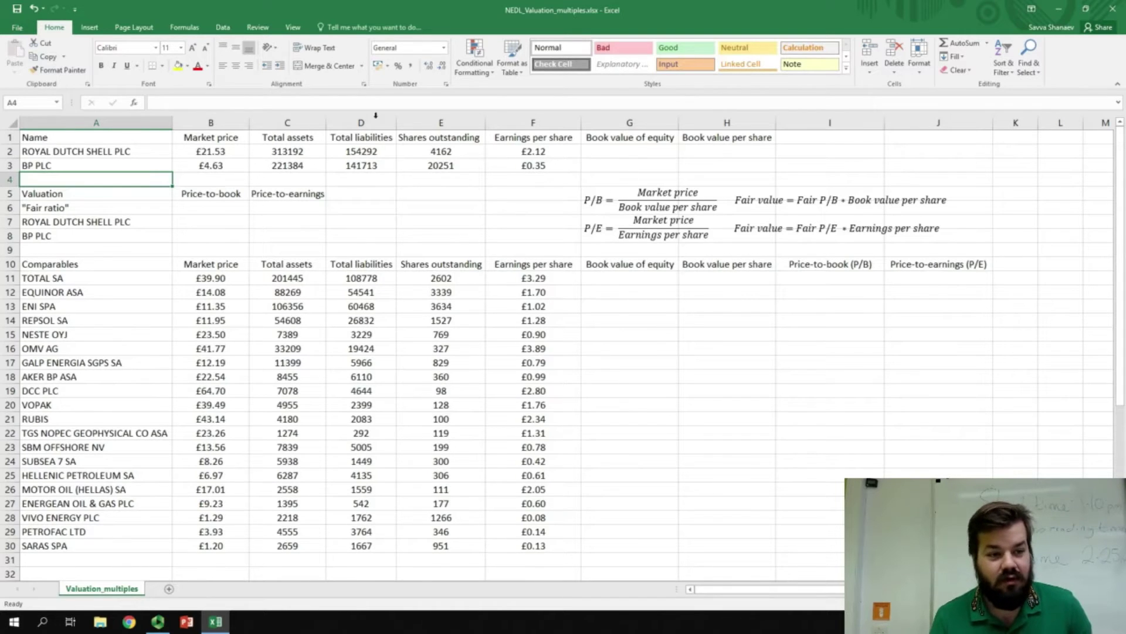
Step: Examine the two companies to value, Royal Dutch Shell and BP, and the list of comparable companies in A11:A30
{"action": "left_click", "coordinate": [121, 149]}
{"action": "key", "text": "Down"}
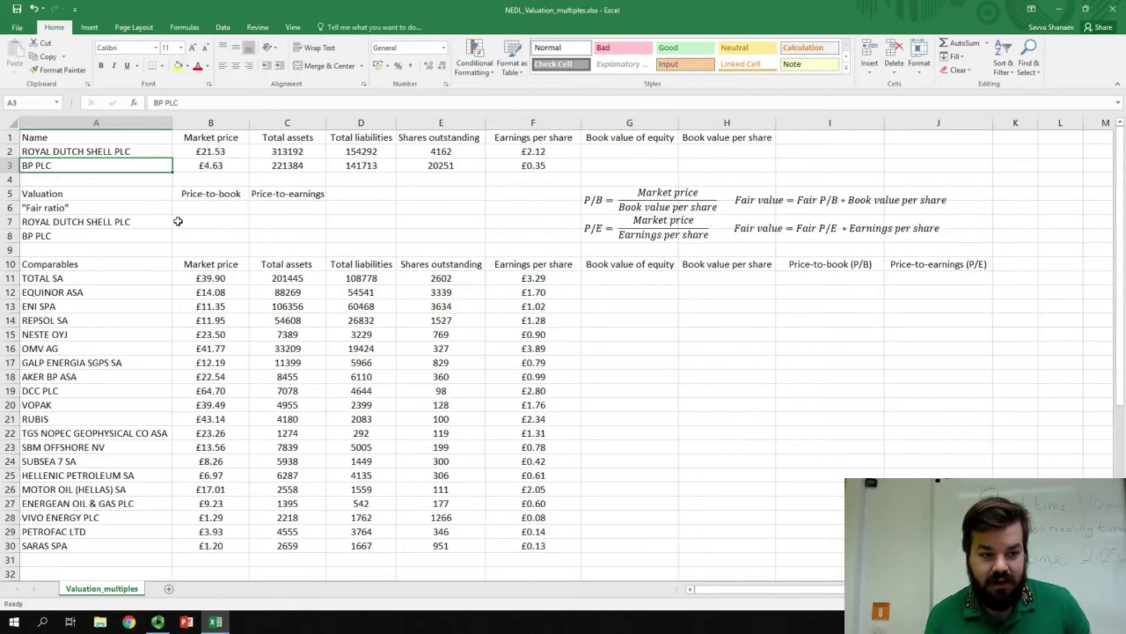
{"action": "key", "text": "Down"}
{"action": "key", "text": "Down"}
{"action": "key", "text": "Down"}
{"action": "key", "text": "Down"}
{"action": "key", "text": "Down"}
{"action": "key", "text": "Down"}
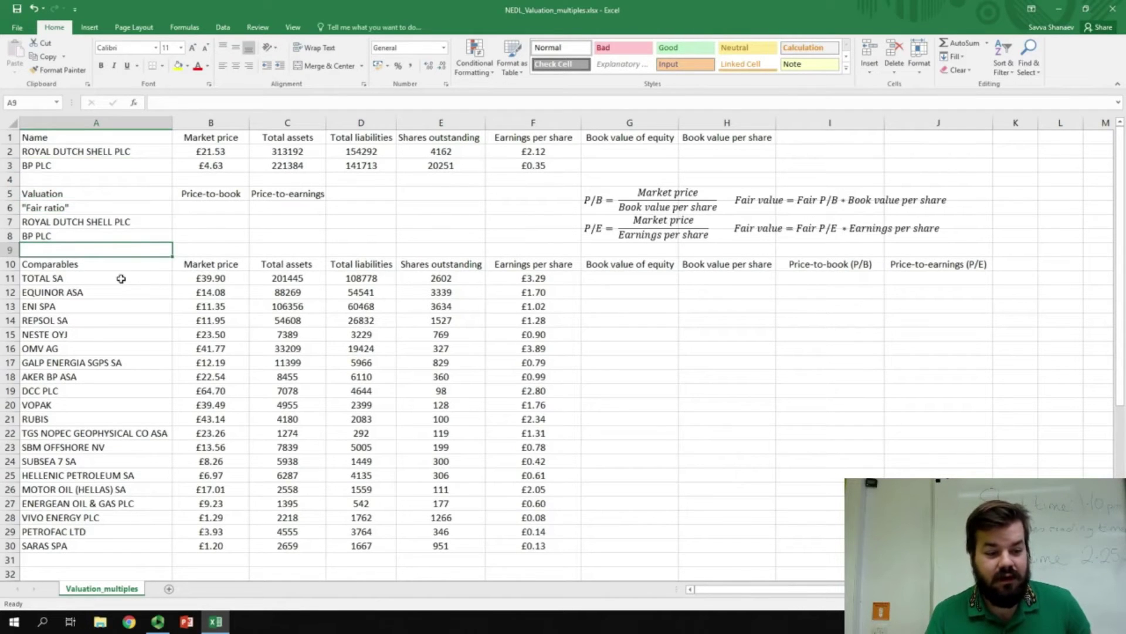
{"action": "left_click_drag", "start_coordinate": [120, 279], "coordinate": [147, 277]}
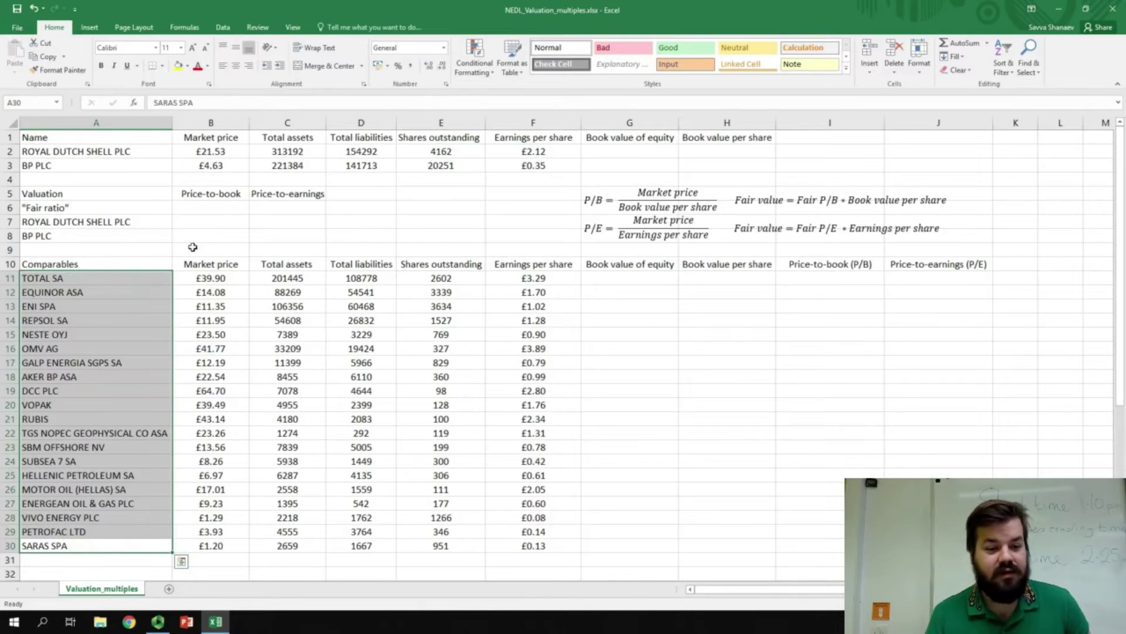
{"action": "left_click", "coordinate": [146, 248]}
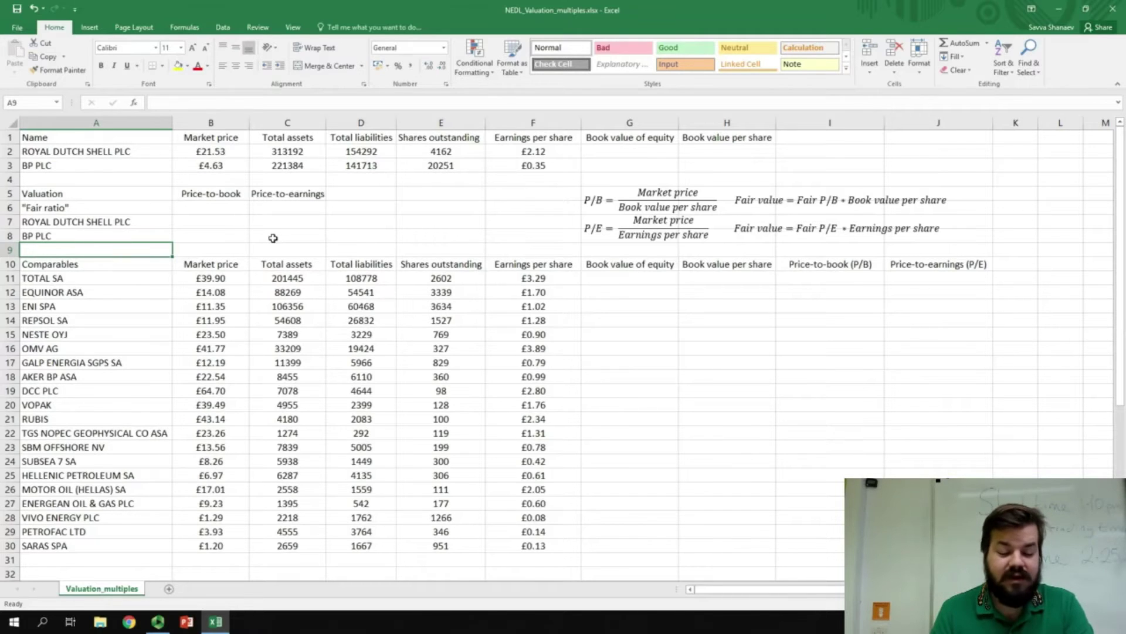
Step: Review the comparables' data columns: market price, total assets, total liabilities, shares outstanding and earnings per share
{"action": "left_click", "coordinate": [294, 263]}
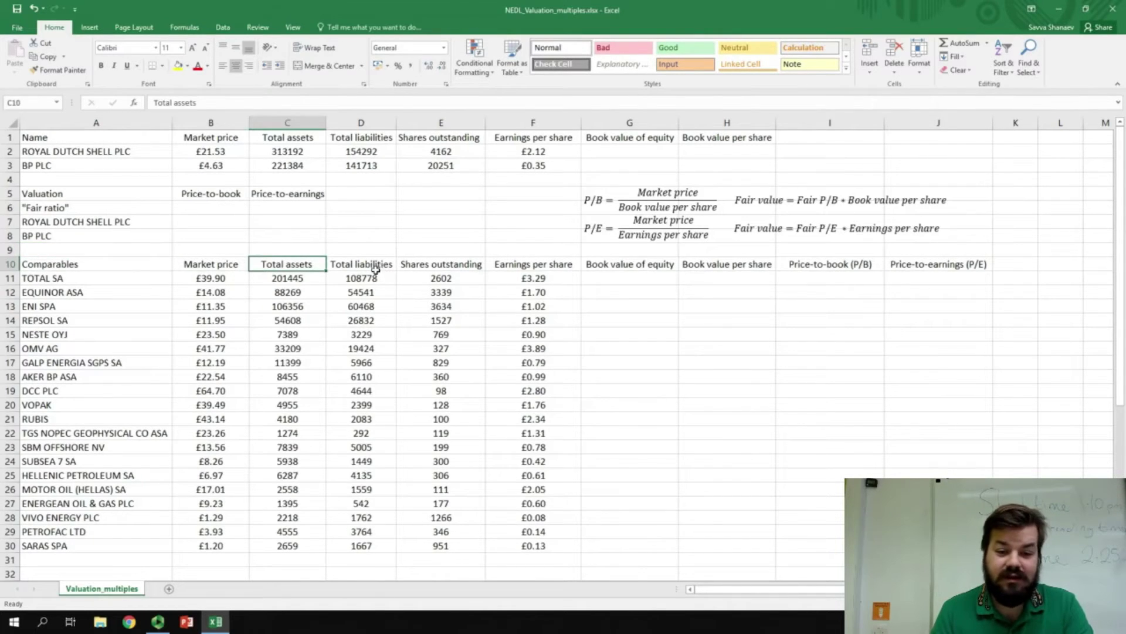
{"action": "left_click", "coordinate": [376, 268]}
{"action": "left_click", "coordinate": [423, 268]}
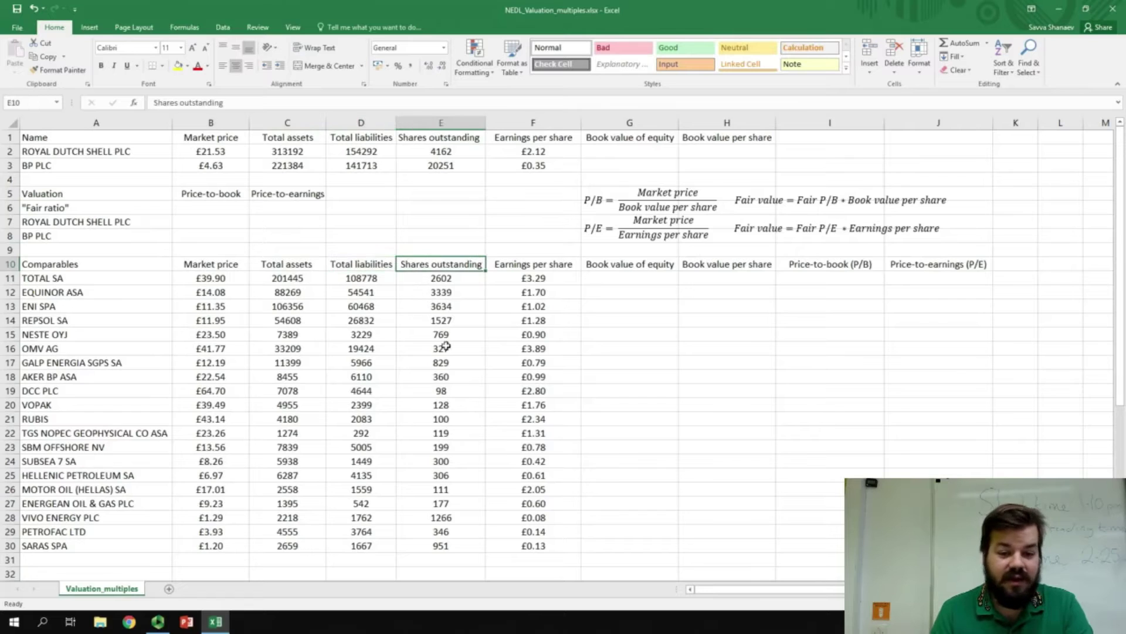
{"action": "left_click", "coordinate": [512, 268]}
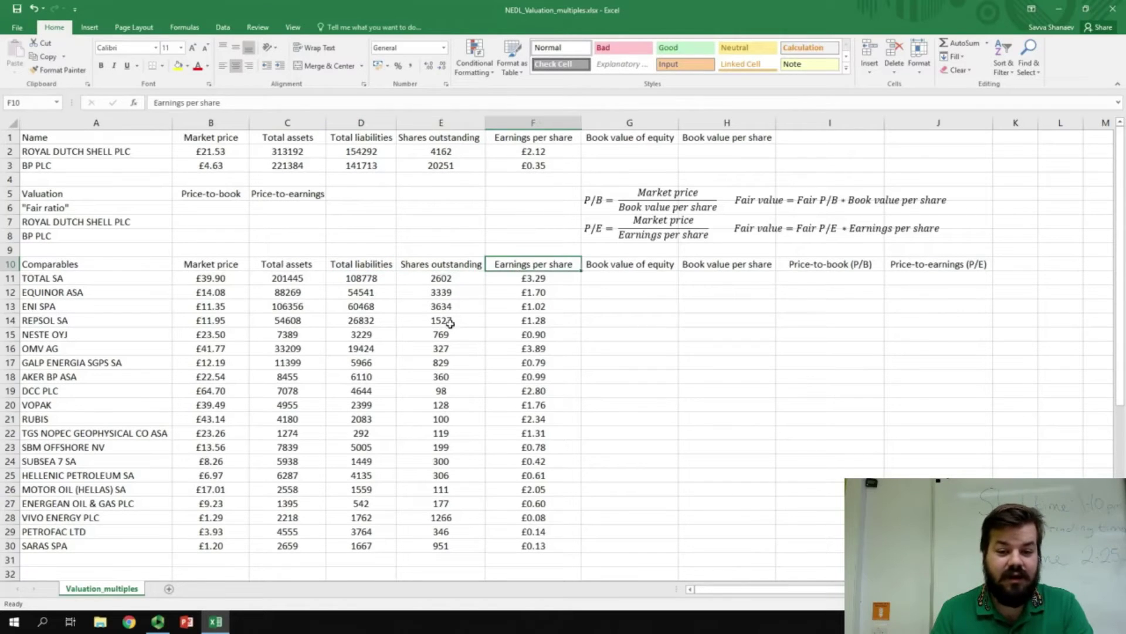
{"action": "left_click", "coordinate": [301, 268]}
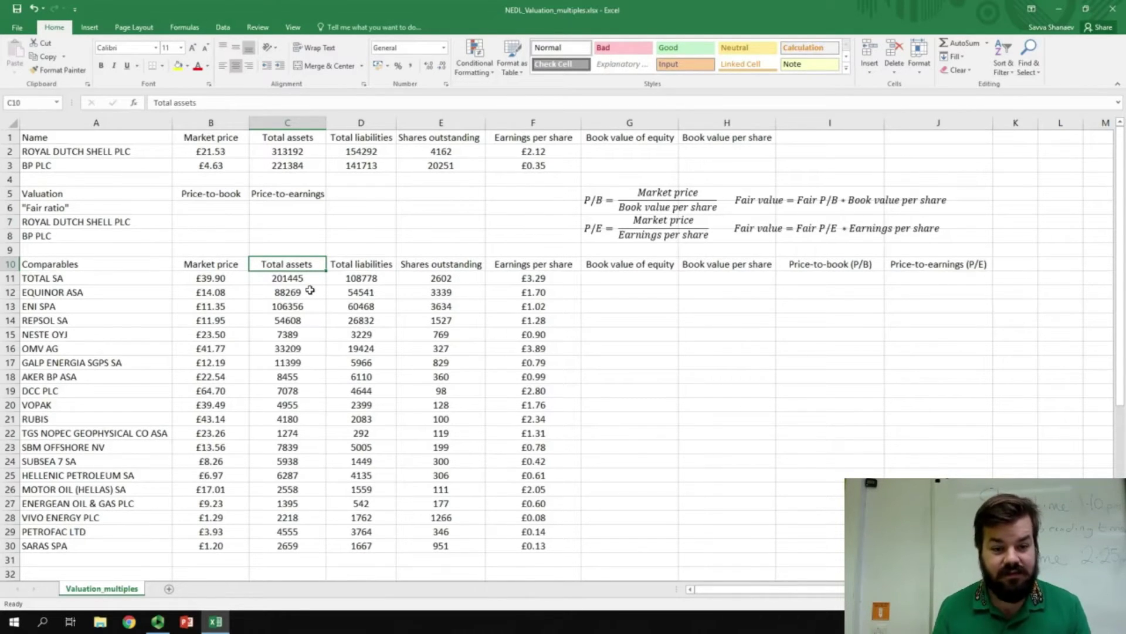
{"action": "left_click", "coordinate": [356, 262]}
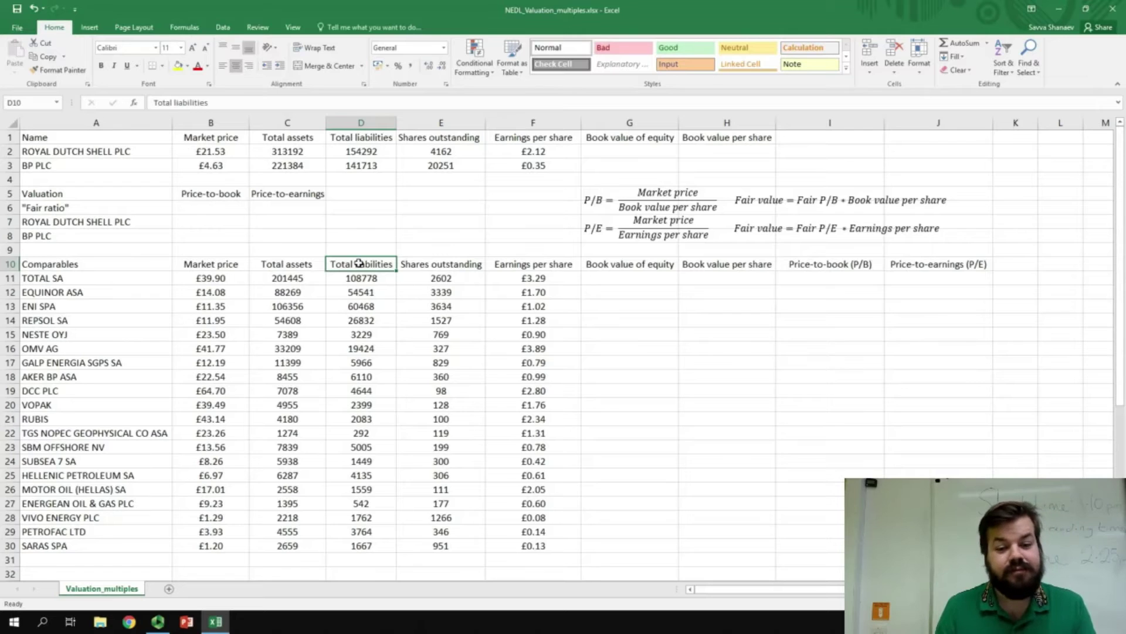
{"action": "key", "text": "Right"}
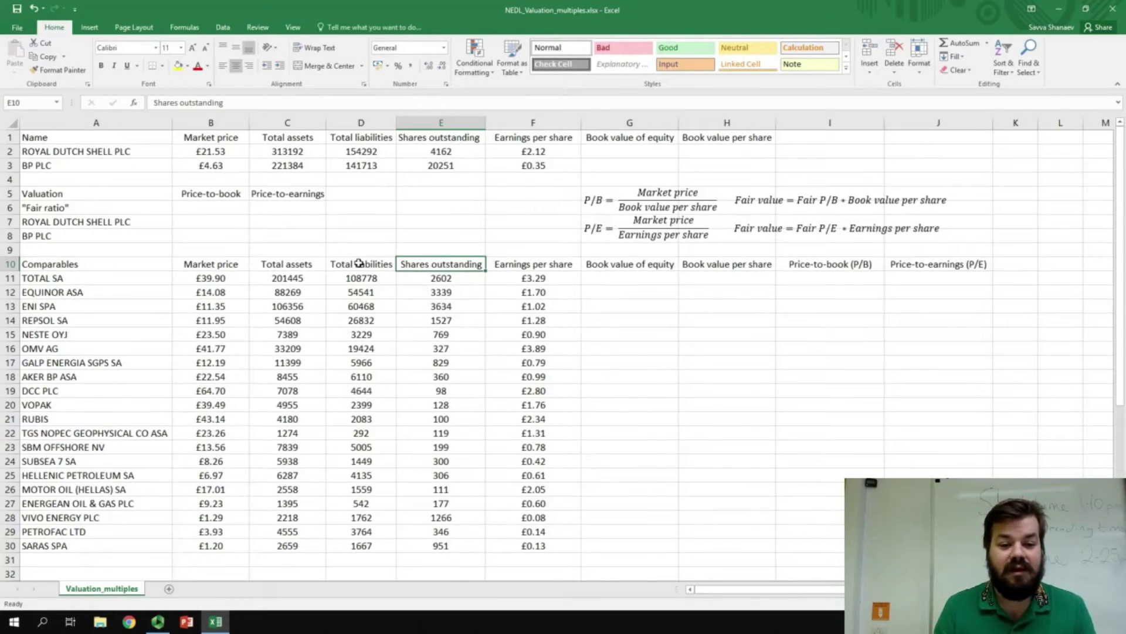
{"action": "key", "text": "Right"}
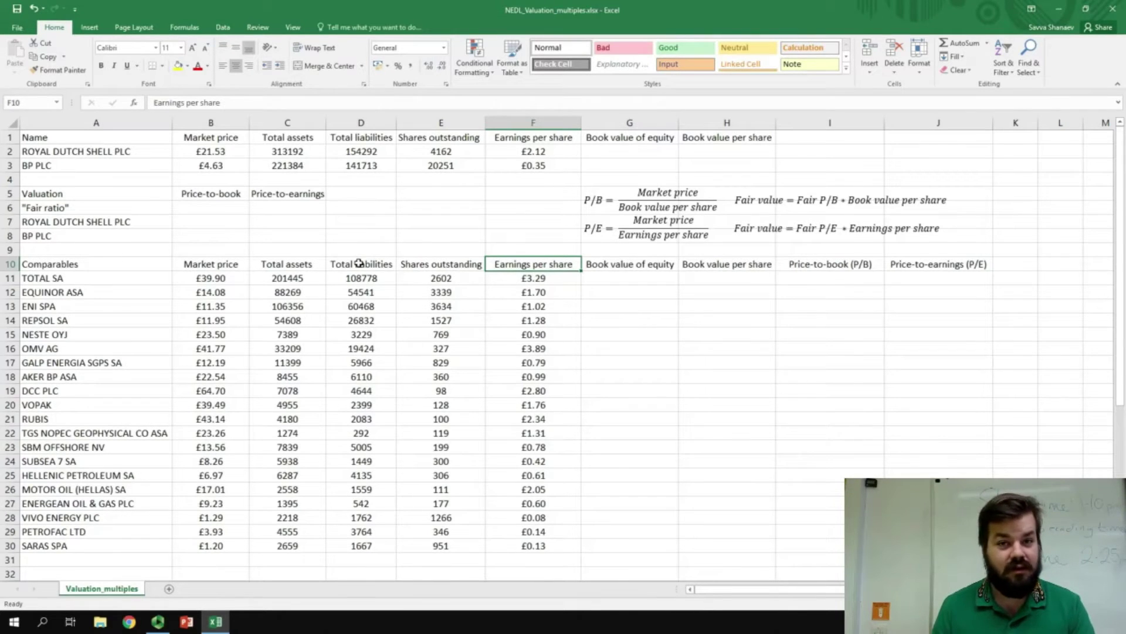
{"action": "left_click", "coordinate": [245, 264]}
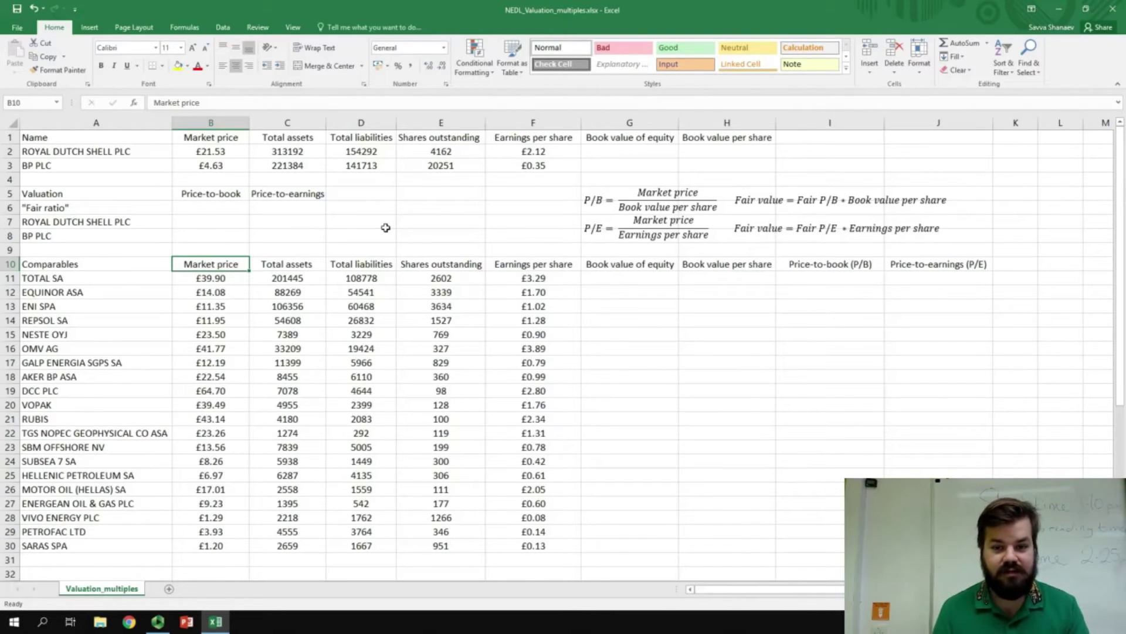
Step: Calculate book value of equity for Royal Dutch Shell in G2 with =C2-D2 and copy the formula to BP in G3
{"action": "left_click", "coordinate": [649, 154]}
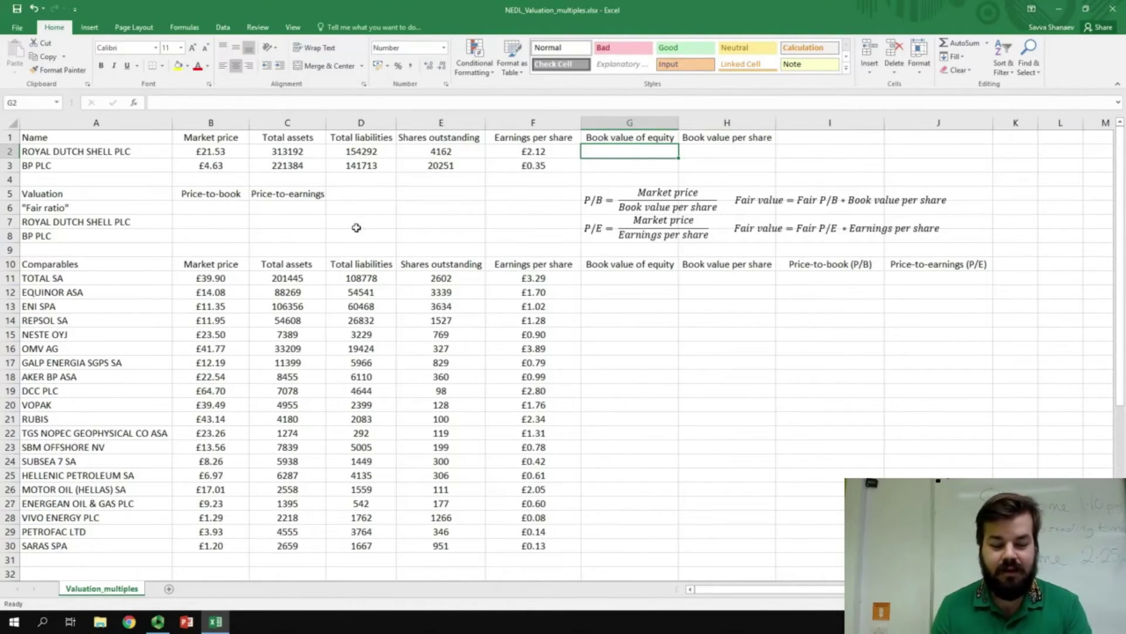
{"action": "type", "text": "="}
{"action": "left_click", "coordinate": [303, 152]}
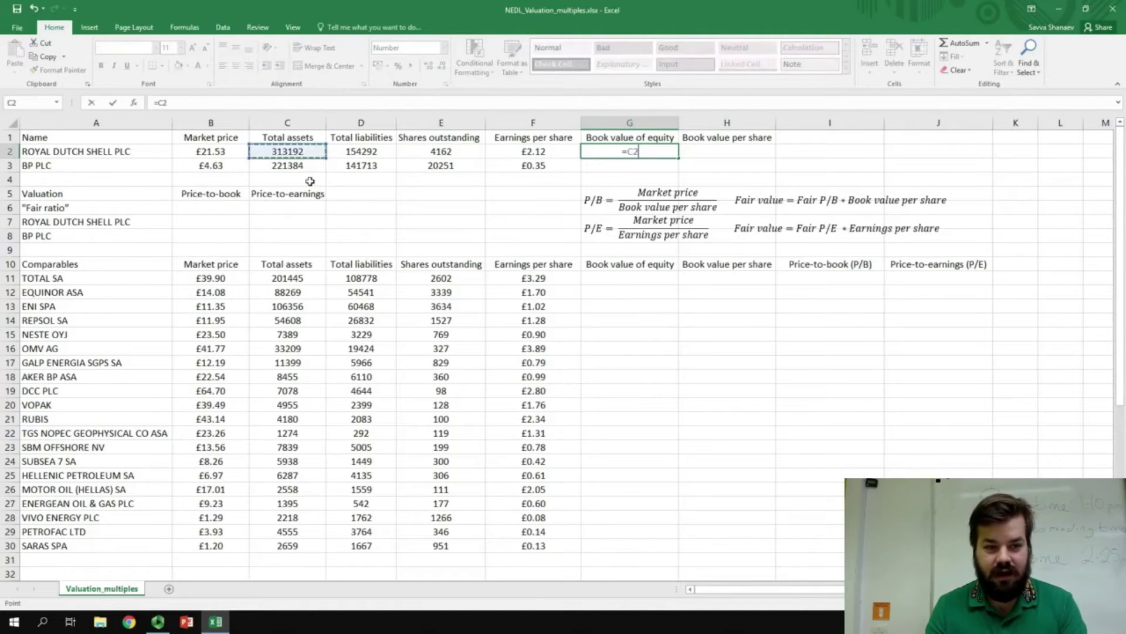
{"action": "type", "text": "-"}
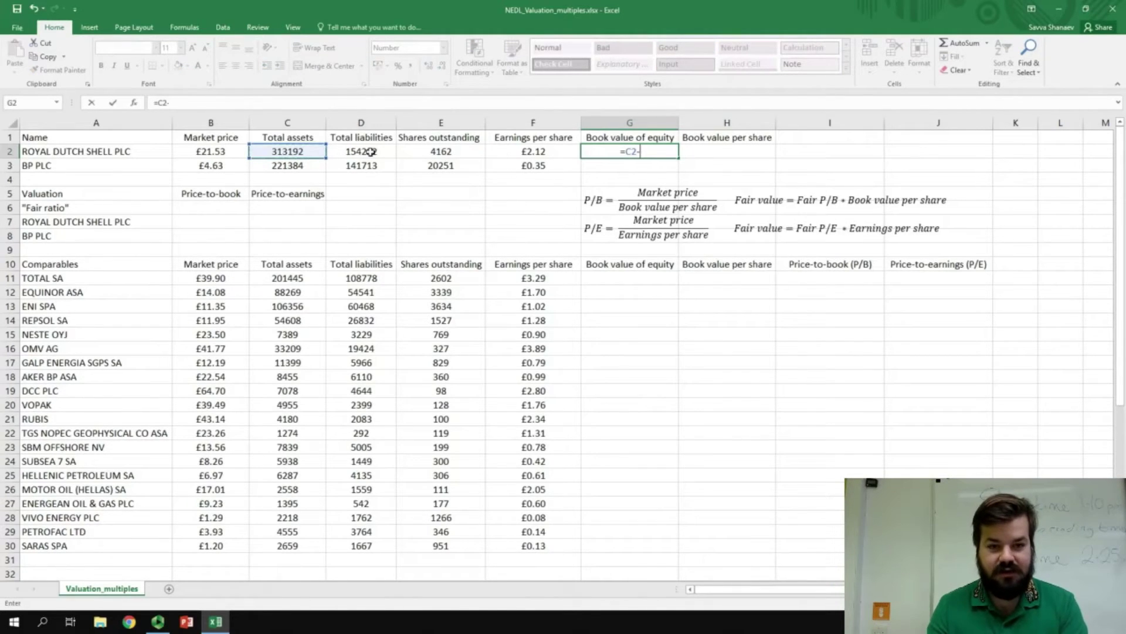
{"action": "left_click", "coordinate": [368, 152]}
{"action": "key", "text": "Return"}
{"action": "left_click", "coordinate": [665, 153]}
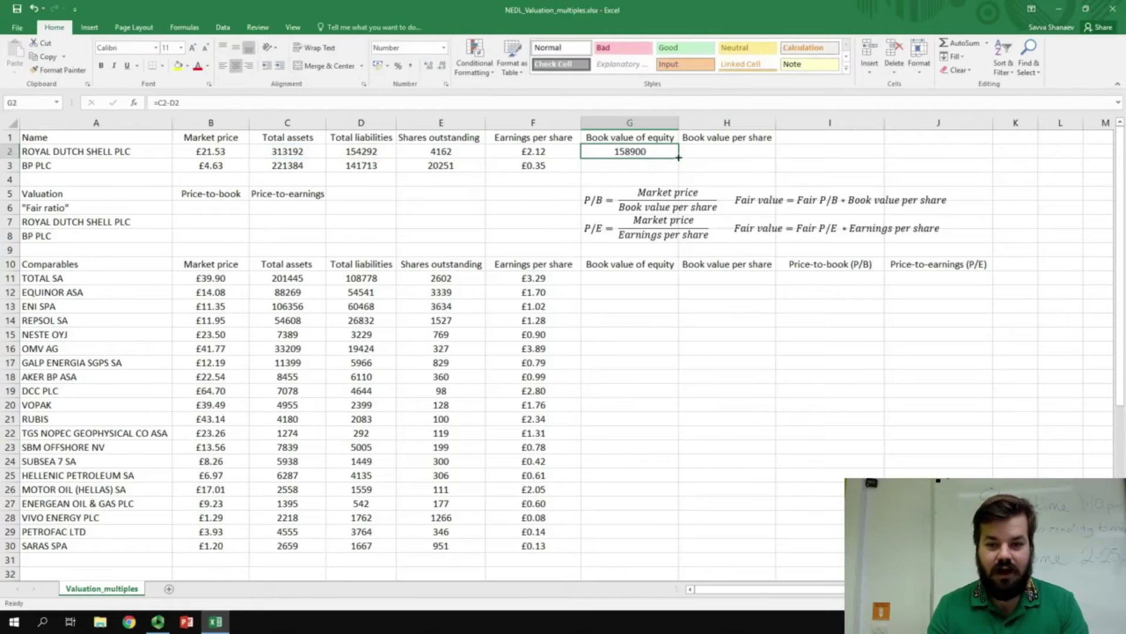
{"action": "left_click_drag", "start_coordinate": [679, 159], "coordinate": [678, 170]}
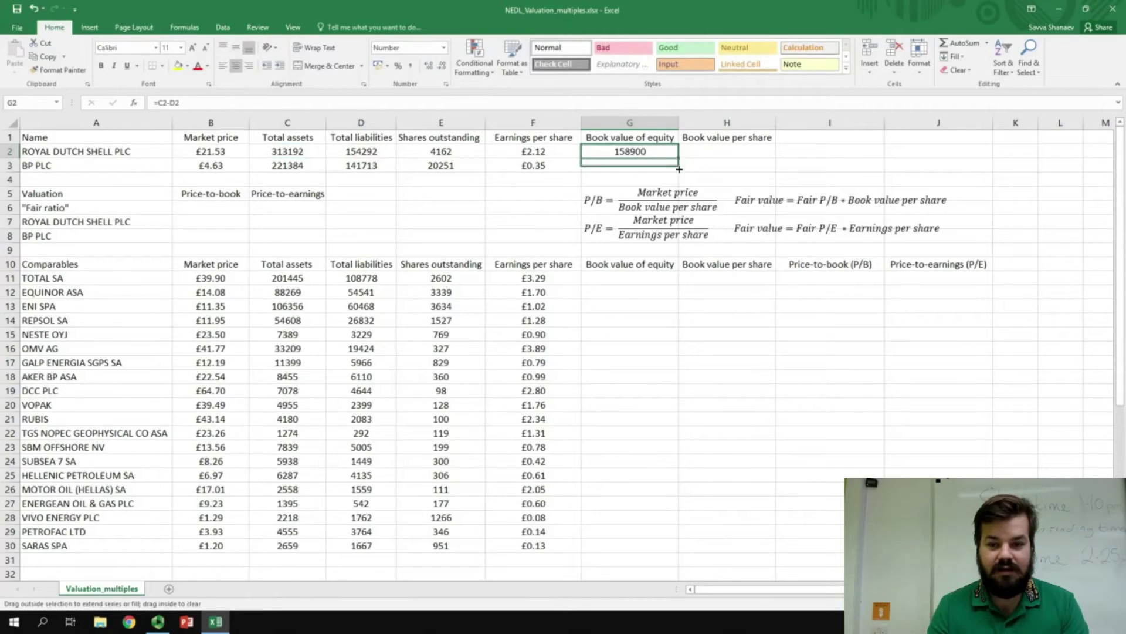
Step: Calculate TOTAL SA's book value of equity in G11 with =C11-D11 and fill the formula through G30 for all comparables
{"action": "left_click", "coordinate": [621, 277]}
{"action": "type", "text": "="}
{"action": "left_click", "coordinate": [287, 278]}
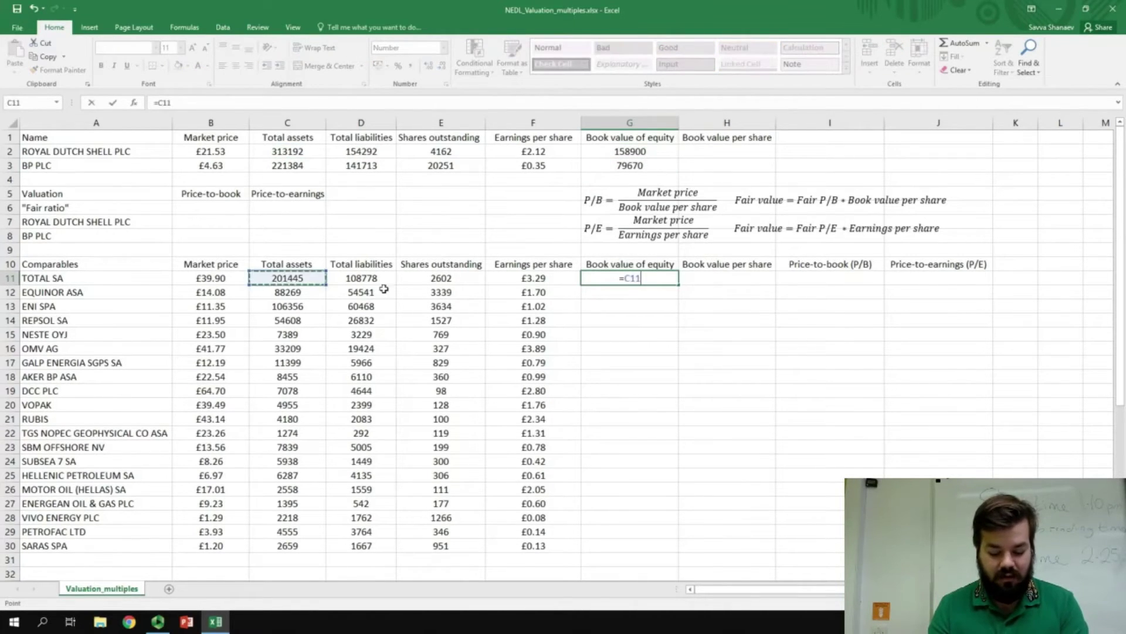
{"action": "type", "text": "-"}
{"action": "left_click", "coordinate": [375, 278]}
{"action": "key", "text": "Return"}
{"action": "left_click", "coordinate": [654, 277]}
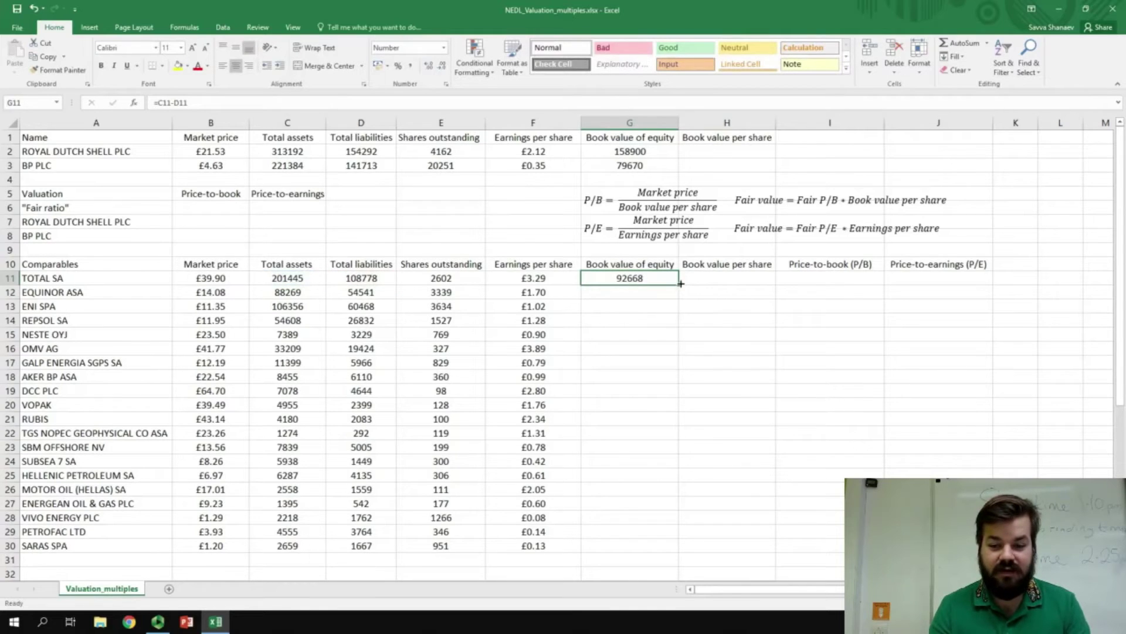
{"action": "double_click", "coordinate": [680, 284]}
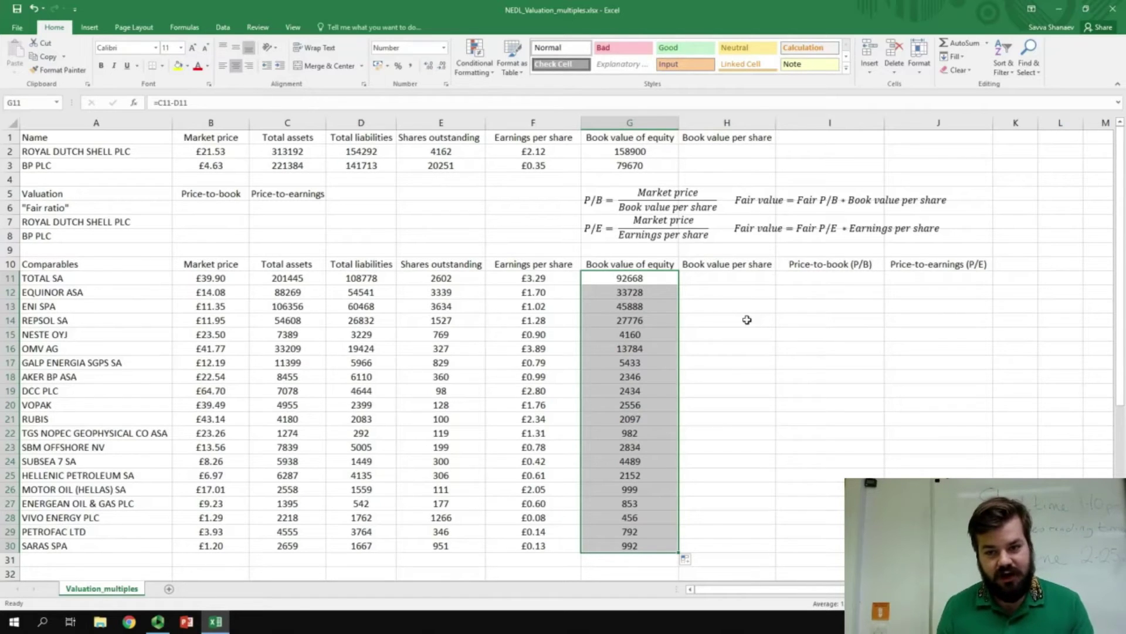
Step: Calculate Royal Dutch Shell's book value per share in H2 with =G2/E2 and copy the formula to BP in H3
{"action": "left_click", "coordinate": [731, 153]}
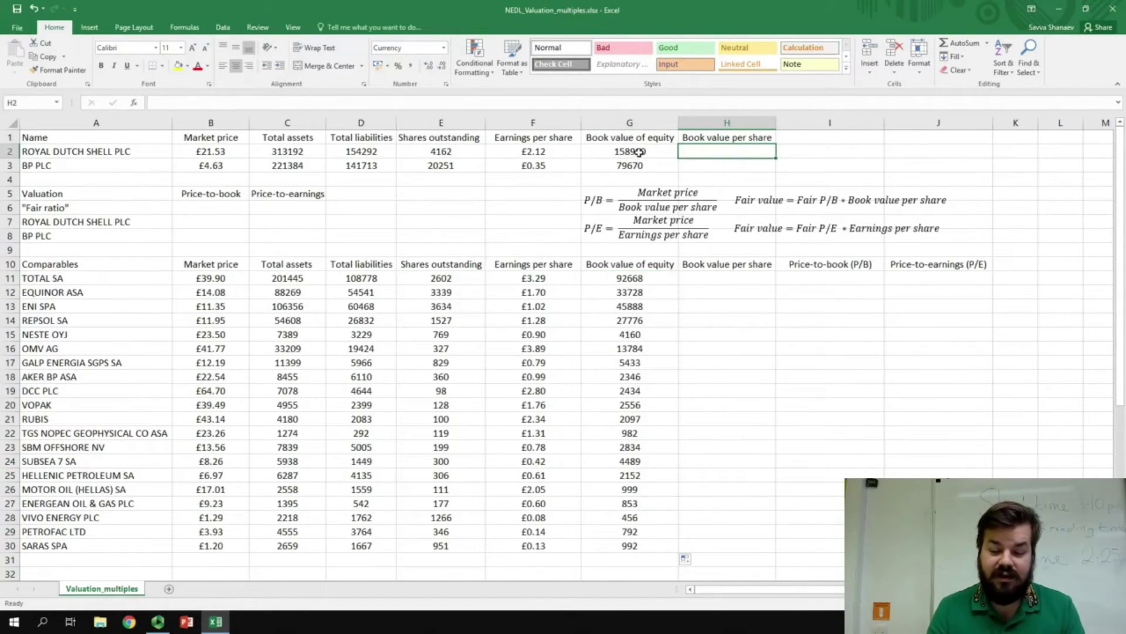
{"action": "left_click", "coordinate": [424, 154]}
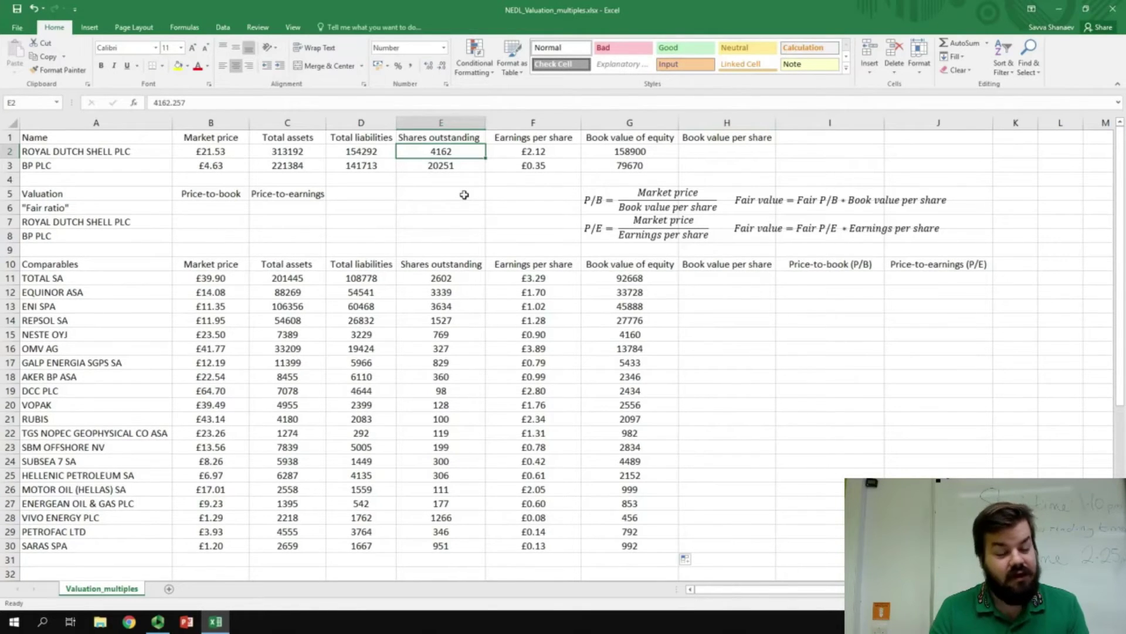
{"action": "left_click", "coordinate": [705, 152]}
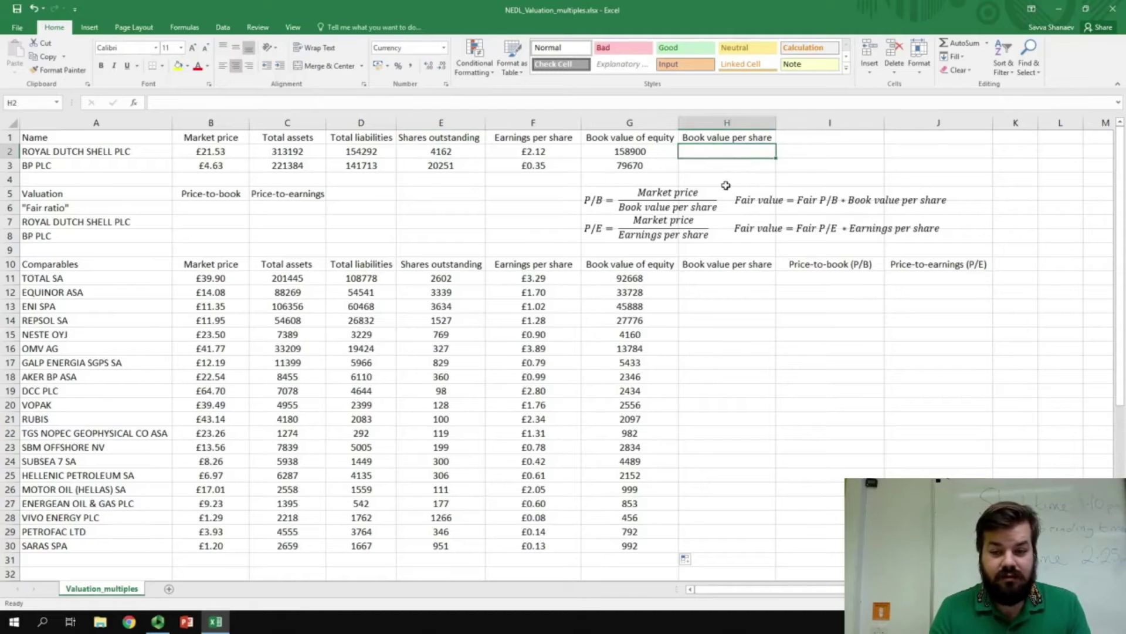
{"action": "type", "text": "="}
{"action": "left_click", "coordinate": [653, 154]}
{"action": "type", "text": "/"}
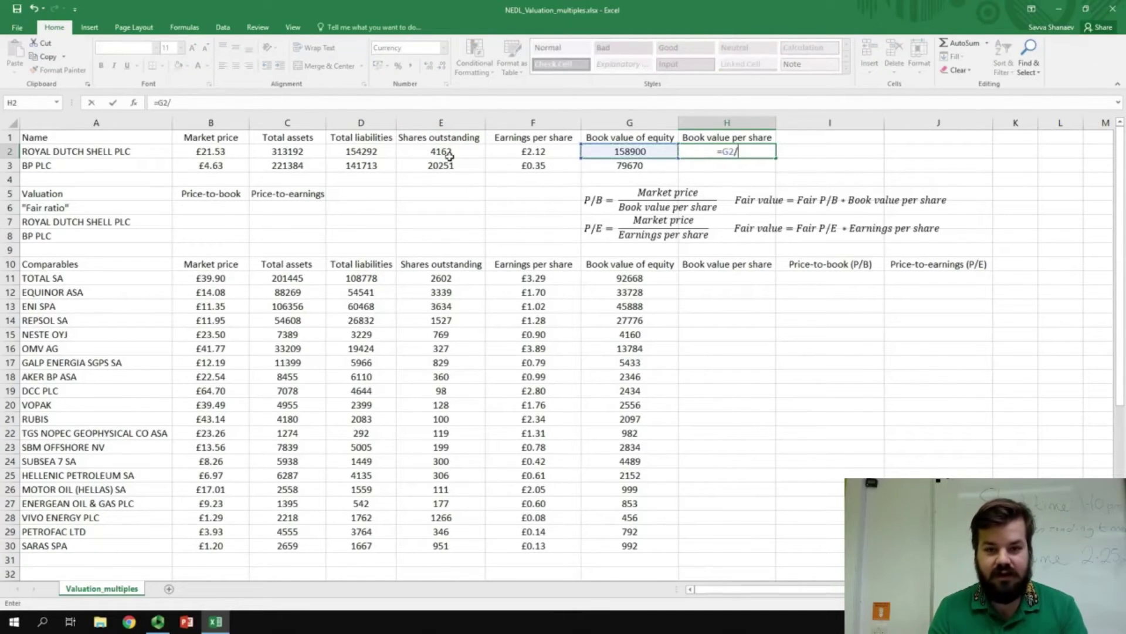
{"action": "left_click", "coordinate": [442, 153]}
{"action": "key", "text": "Return"}
{"action": "key", "text": "Up"}
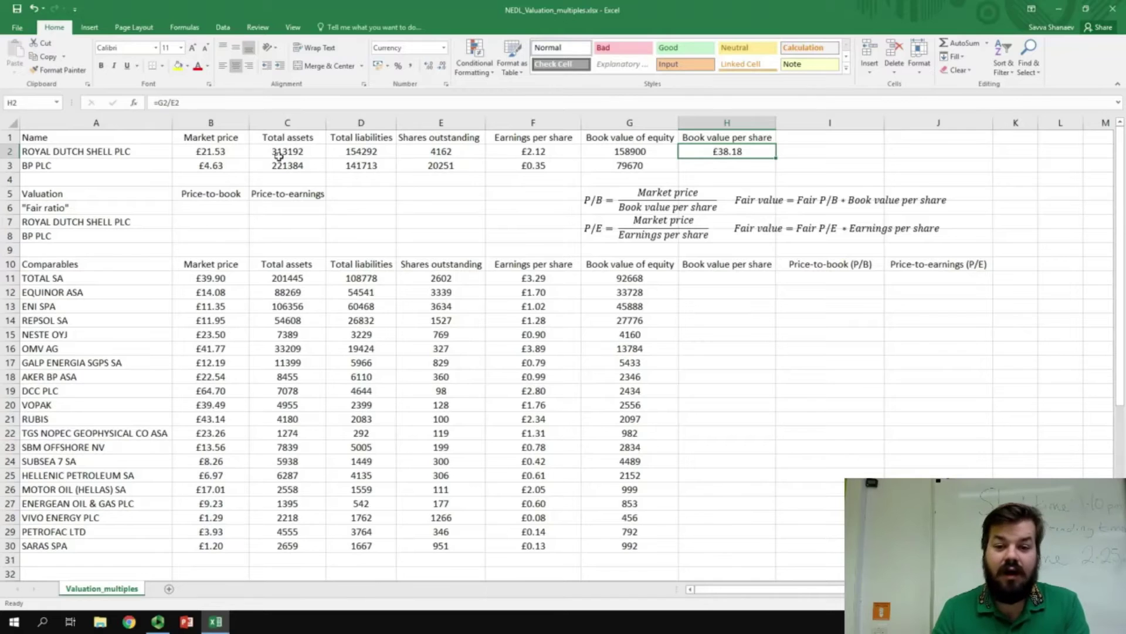
{"action": "left_click", "coordinate": [216, 151]}
{"action": "left_click", "coordinate": [740, 151]}
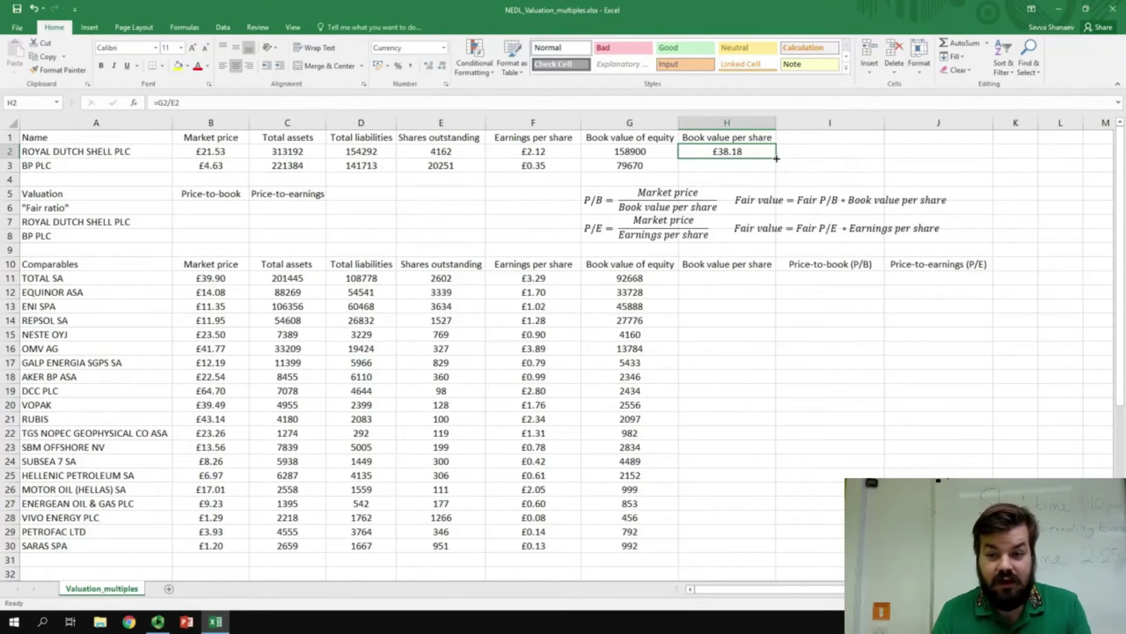
{"action": "left_click_drag", "start_coordinate": [776, 158], "coordinate": [776, 172]}
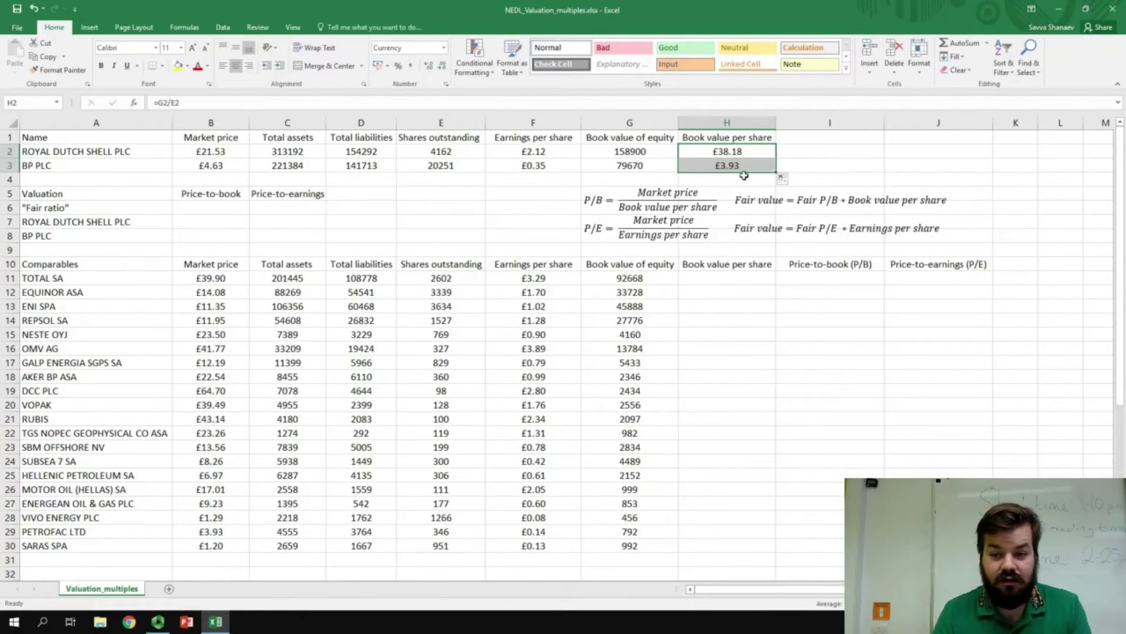
Step: Calculate TOTAL SA's book value per share in H11 with =G11/E11 and fill the formula through H30 for all comparables
{"action": "left_click", "coordinate": [718, 263]}
{"action": "key", "text": "Down"}
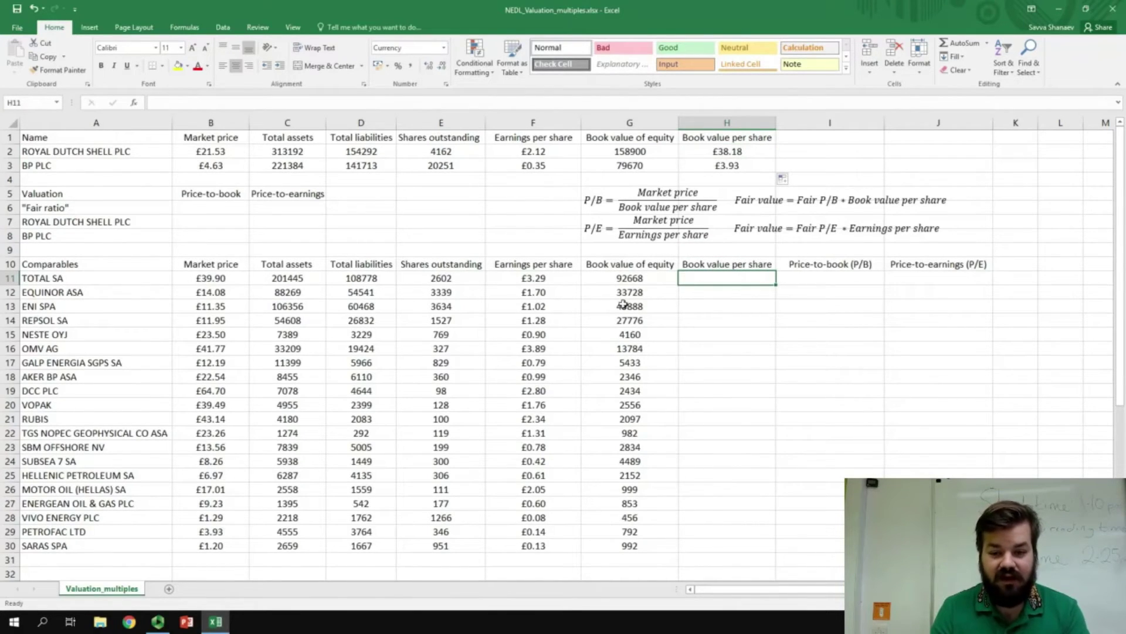
{"action": "type", "text": "="}
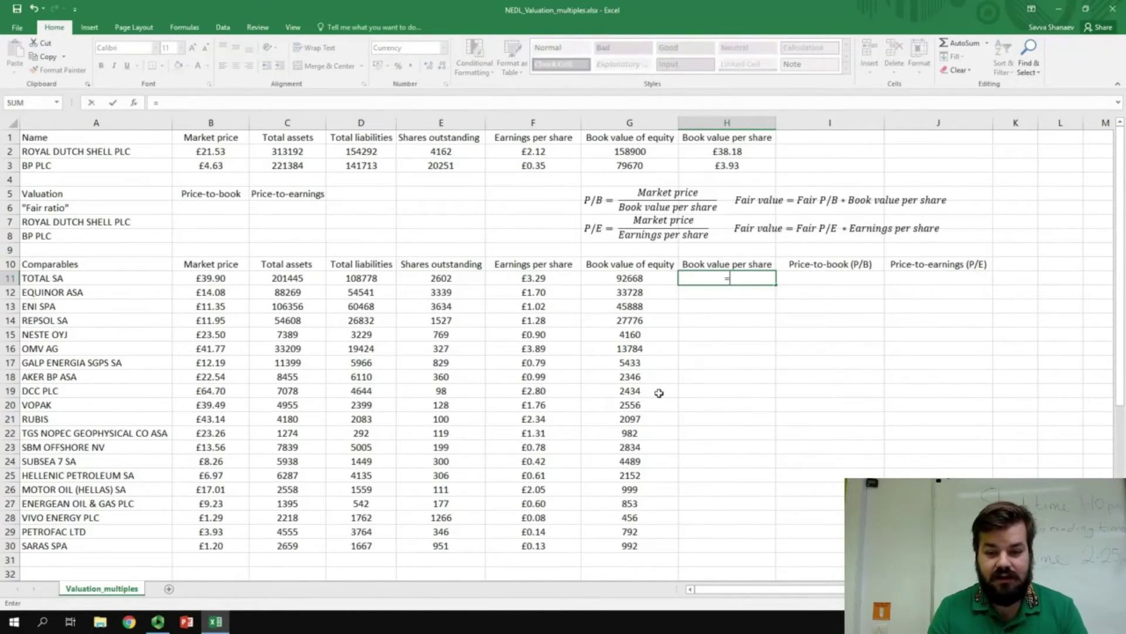
{"action": "left_click", "coordinate": [635, 279]}
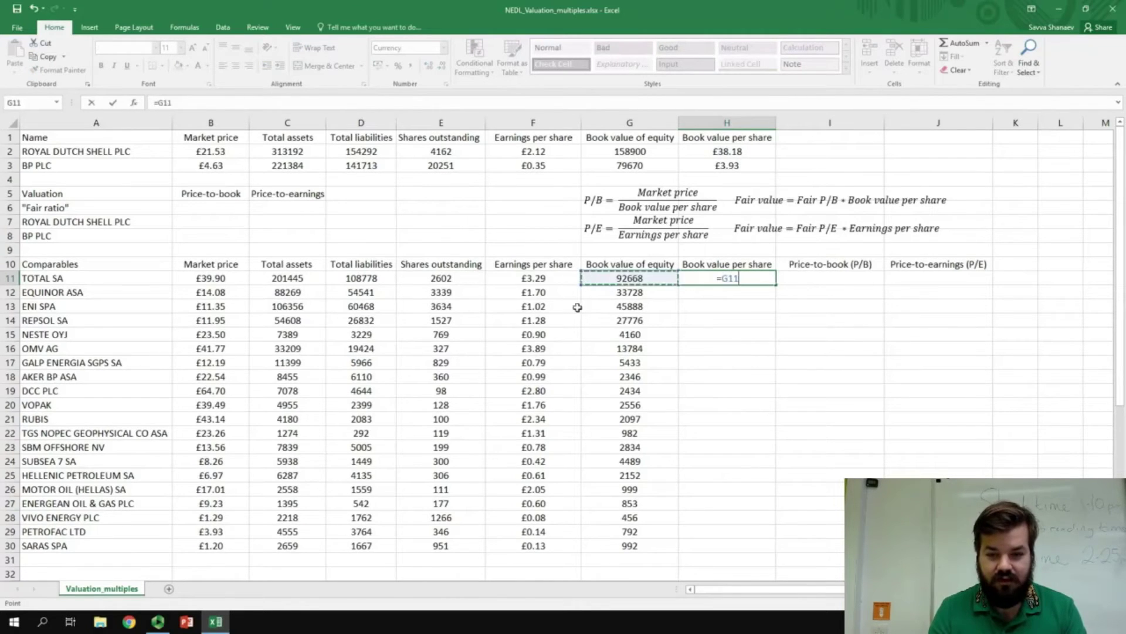
{"action": "type", "text": "/"}
{"action": "left_click", "coordinate": [445, 280]}
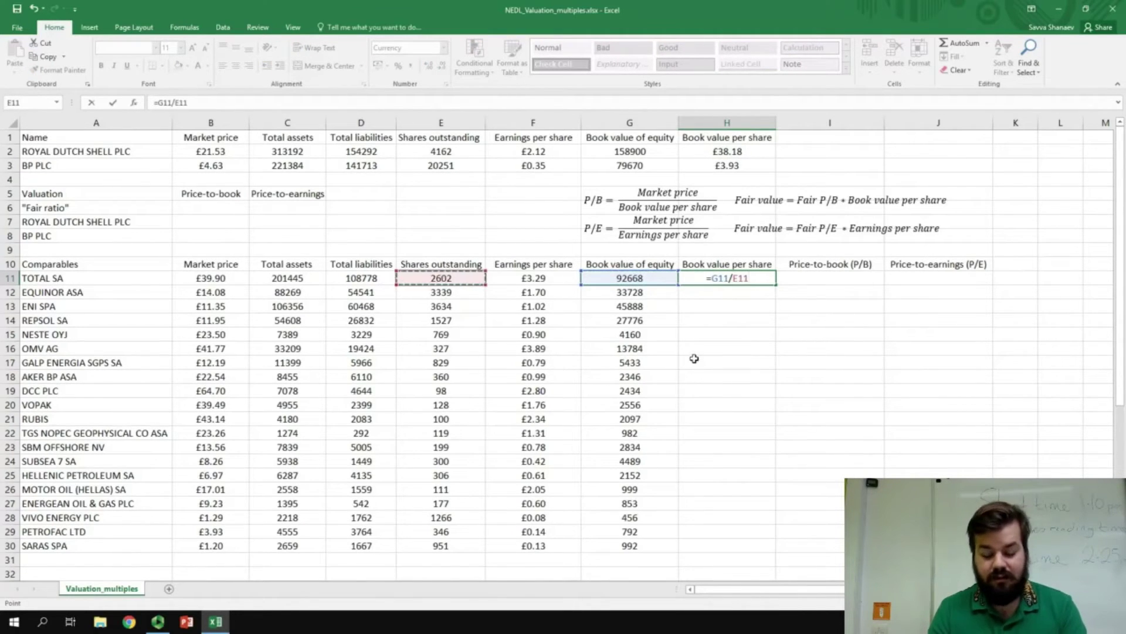
{"action": "key", "text": "Return"}
{"action": "left_click", "coordinate": [727, 278]}
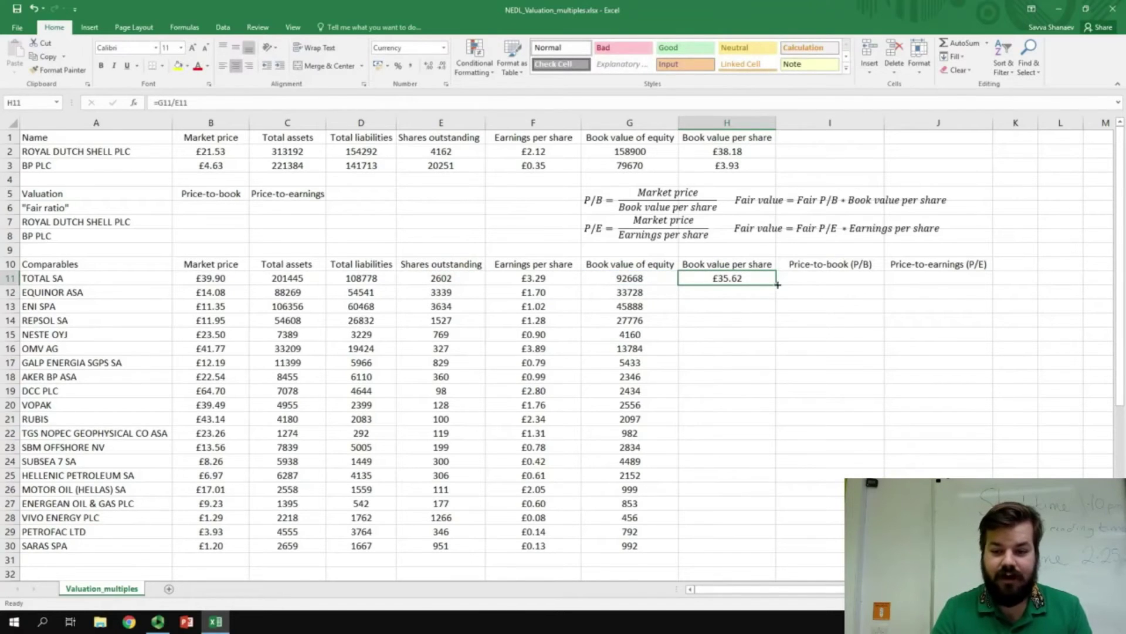
{"action": "double_click", "coordinate": [776, 285]}
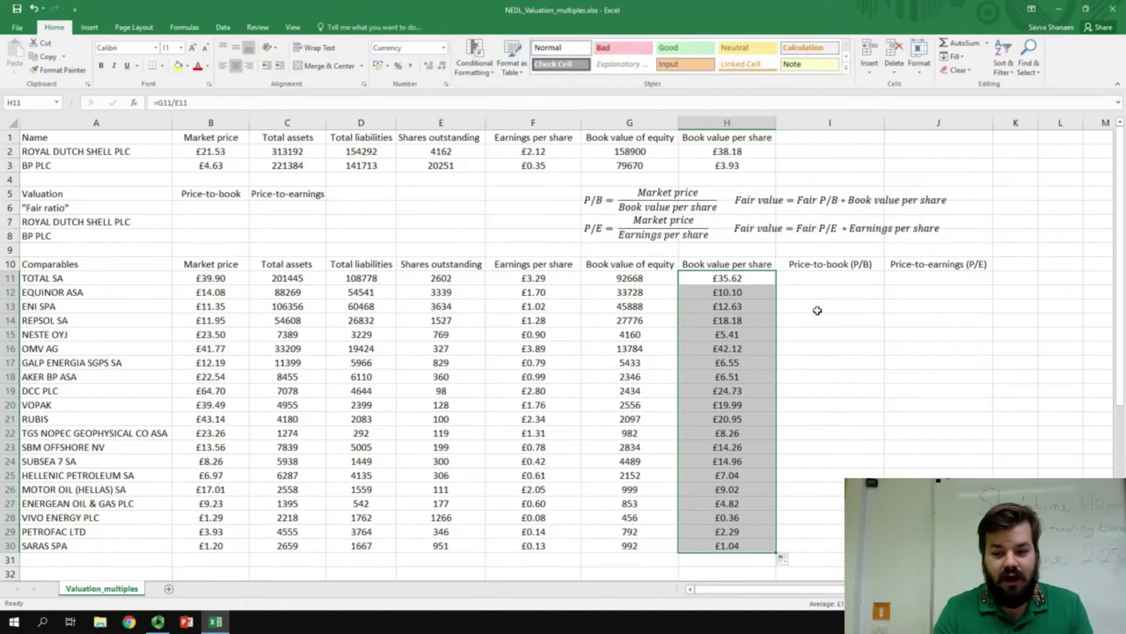
Step: Calculate TOTAL SA's price-to-book ratio in I11 with =B11/H11 and fill the formula through I30 for all comparables
{"action": "left_click", "coordinate": [815, 280]}
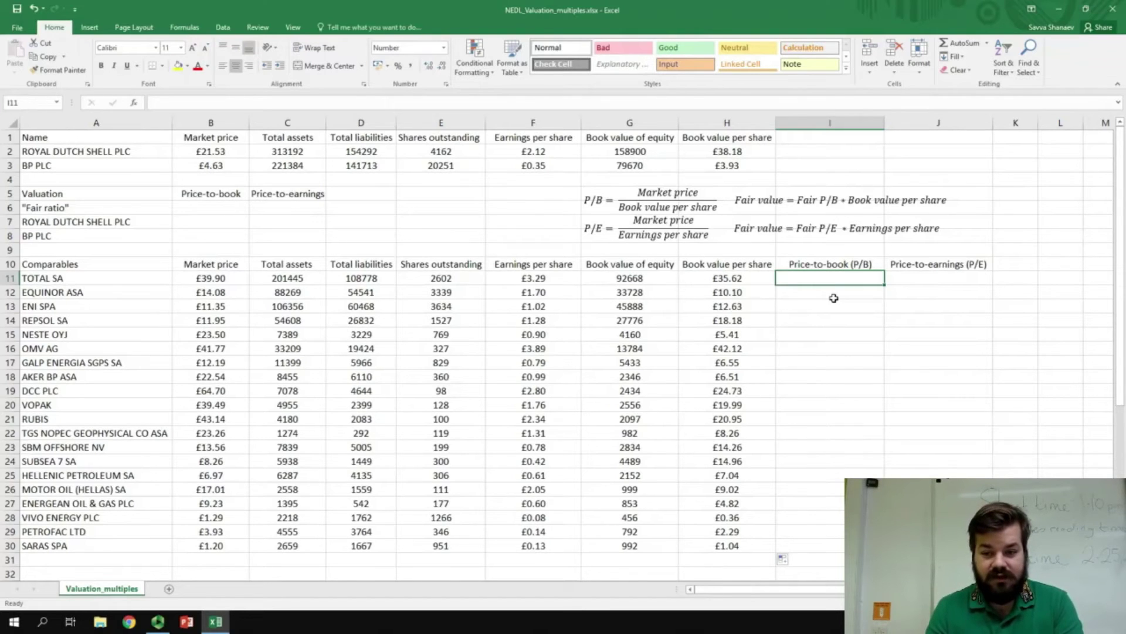
{"action": "type", "text": "="}
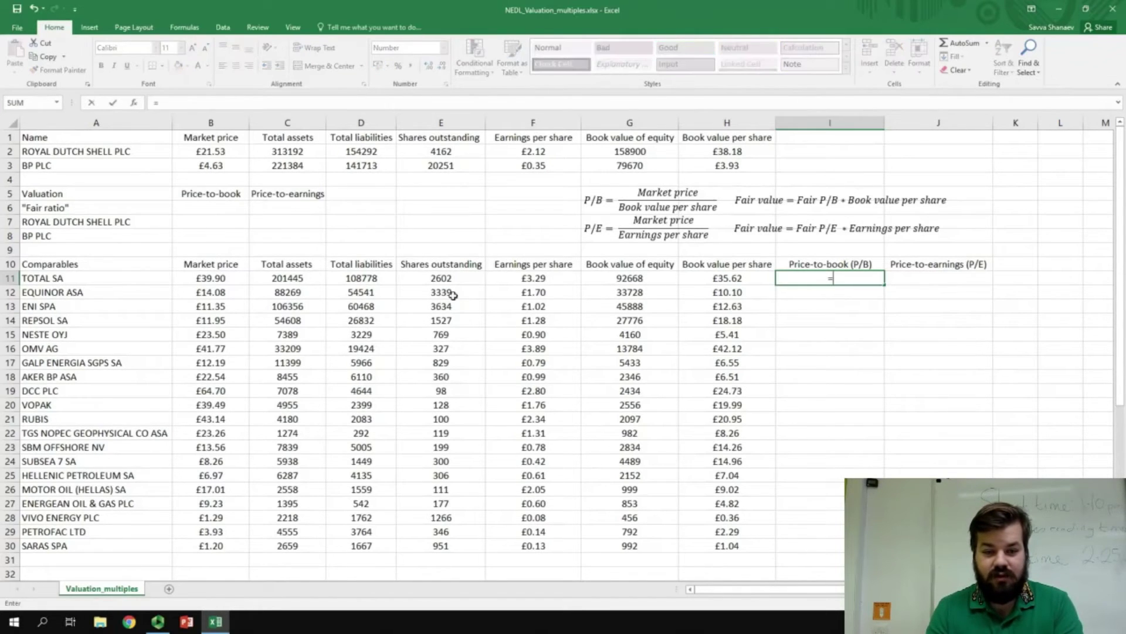
{"action": "left_click", "coordinate": [203, 278]}
{"action": "type", "text": "/"}
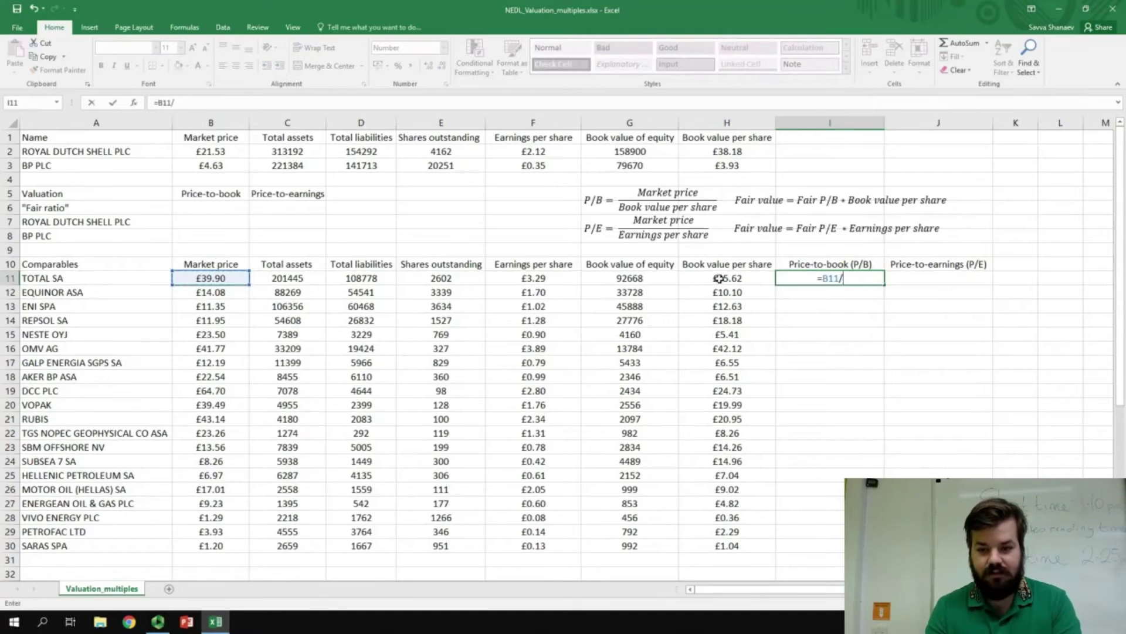
{"action": "left_click", "coordinate": [720, 278]}
{"action": "key", "text": "Return"}
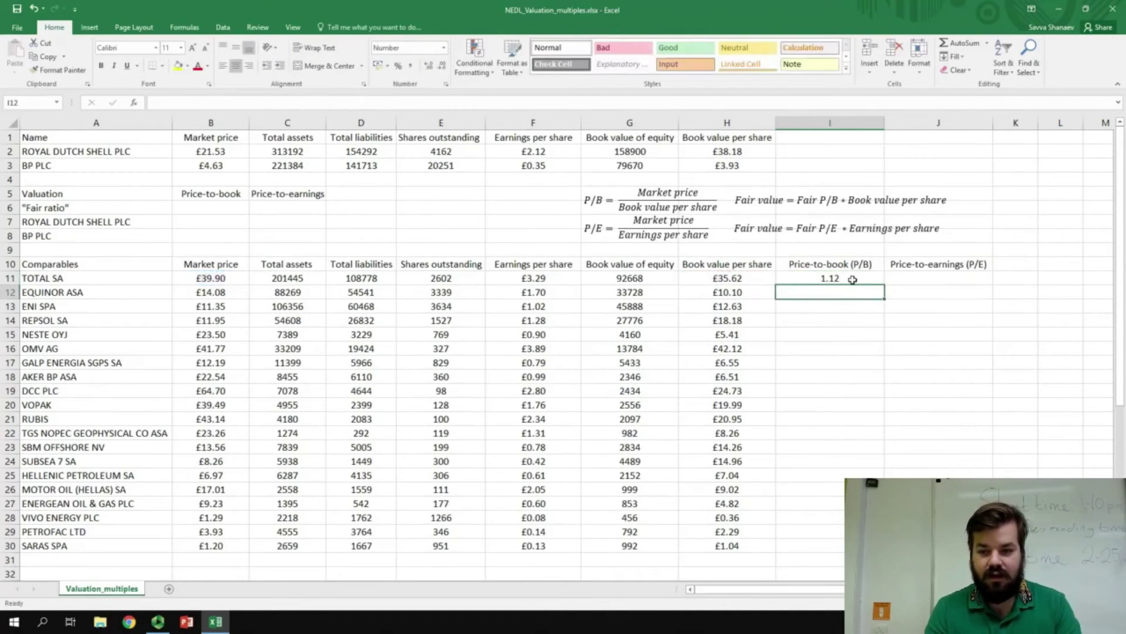
{"action": "left_click", "coordinate": [865, 281]}
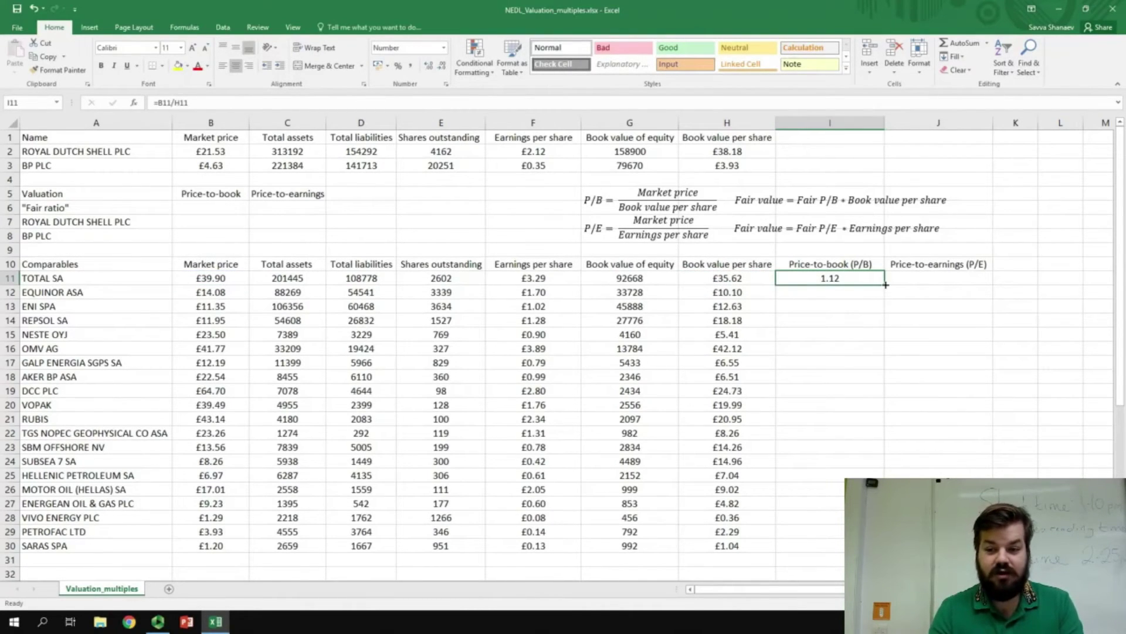
{"action": "double_click", "coordinate": [885, 285]}
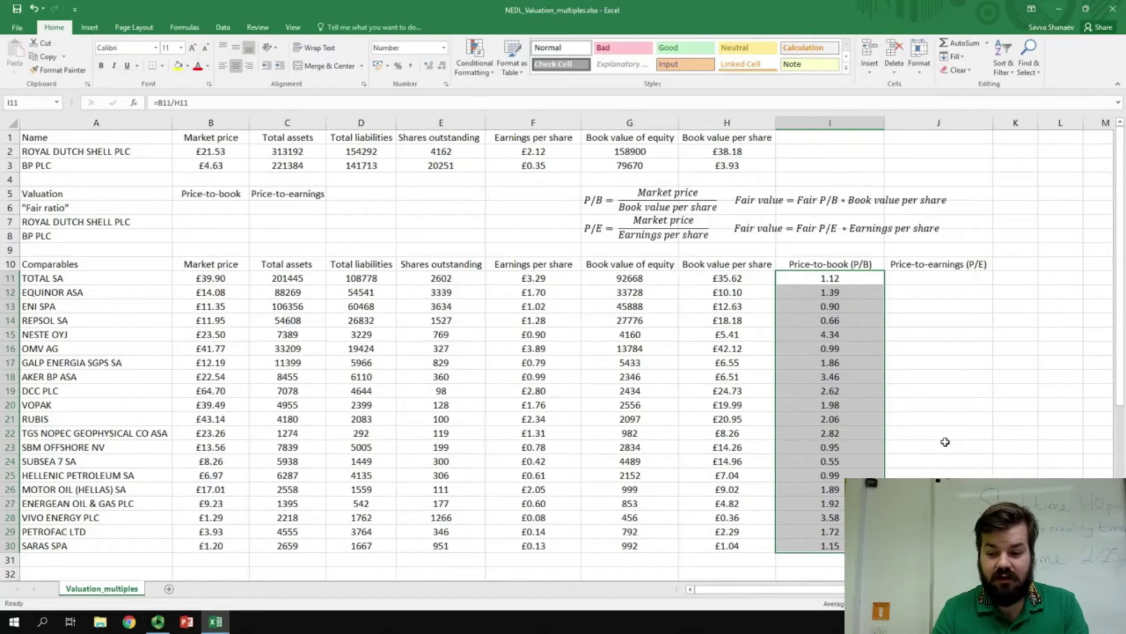
Step: Examine the price-to-book ratios of SUBSEA 7 SA in I24 and NESTE OYJ in I15
{"action": "left_click", "coordinate": [825, 461]}
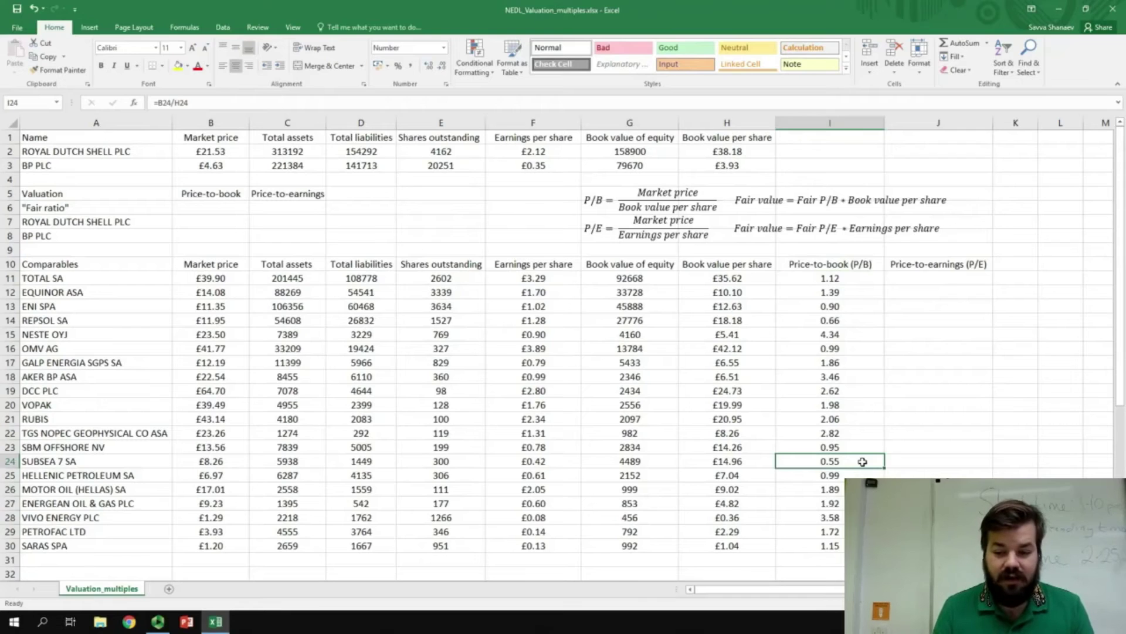
{"action": "left_click", "coordinate": [98, 464]}
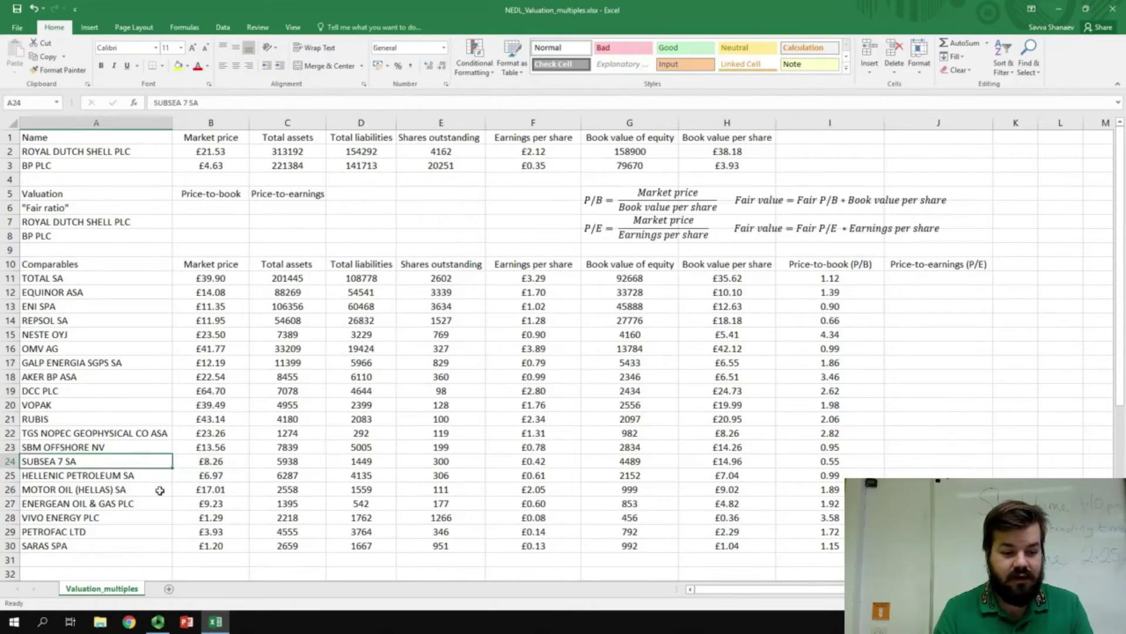
{"action": "left_click", "coordinate": [831, 463]}
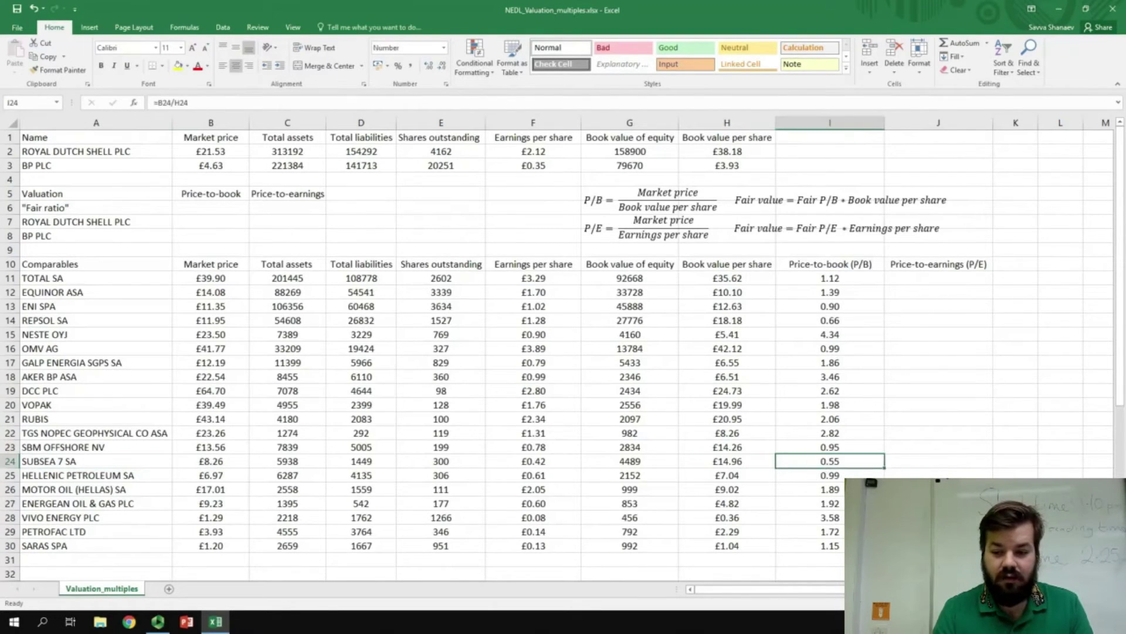
{"action": "left_click", "coordinate": [833, 336]}
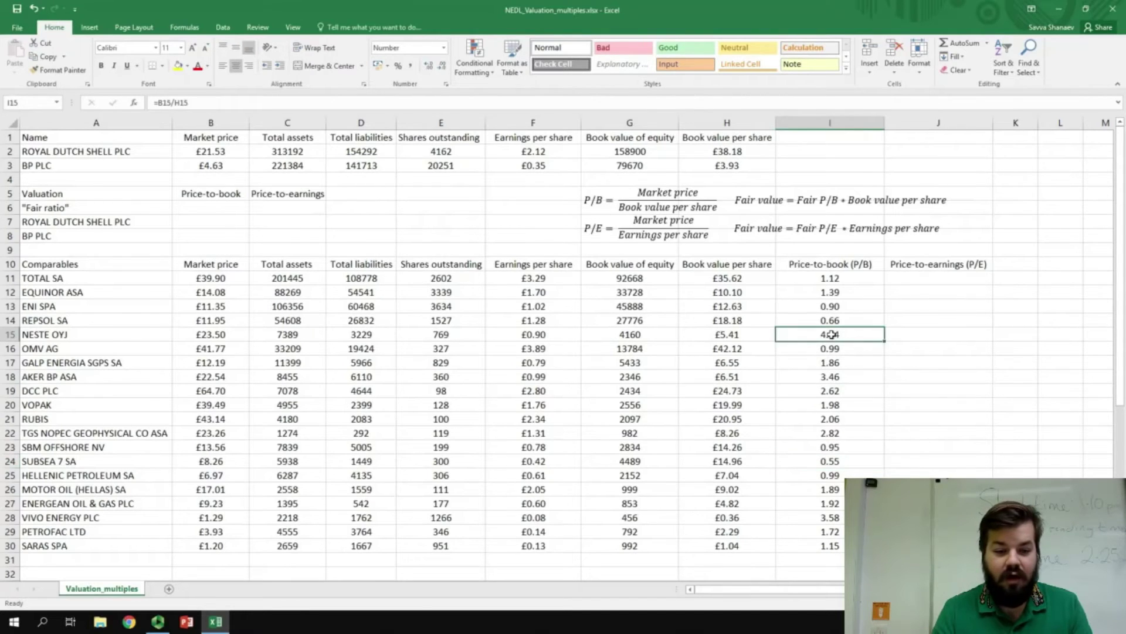
{"action": "left_click", "coordinate": [69, 337]}
{"action": "left_click", "coordinate": [879, 336]}
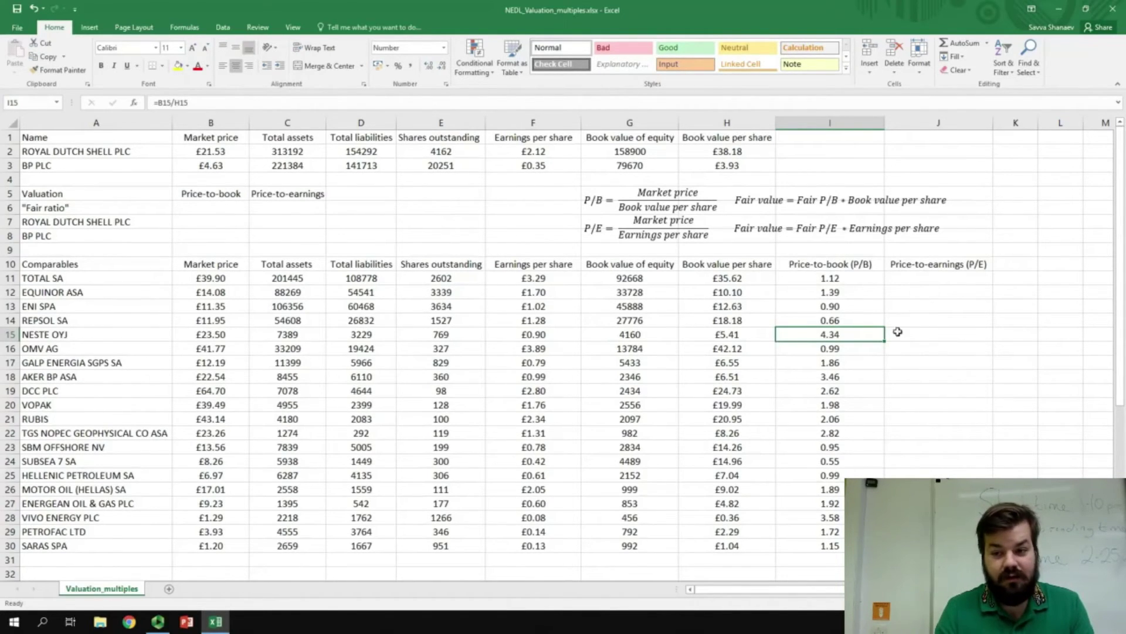
Step: Calculate TOTAL SA's price-to-earnings ratio in J11 with =B11/F11 and fill the formula down for all comparables
{"action": "left_click", "coordinate": [926, 278]}
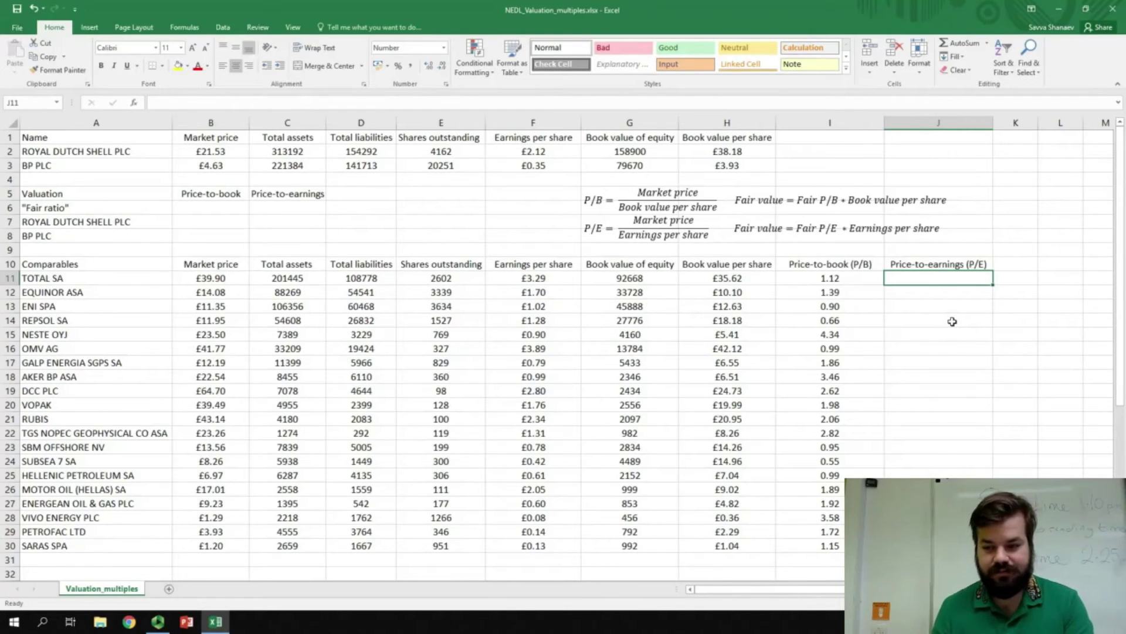
{"action": "type", "text": "="}
{"action": "left_click", "coordinate": [186, 279]}
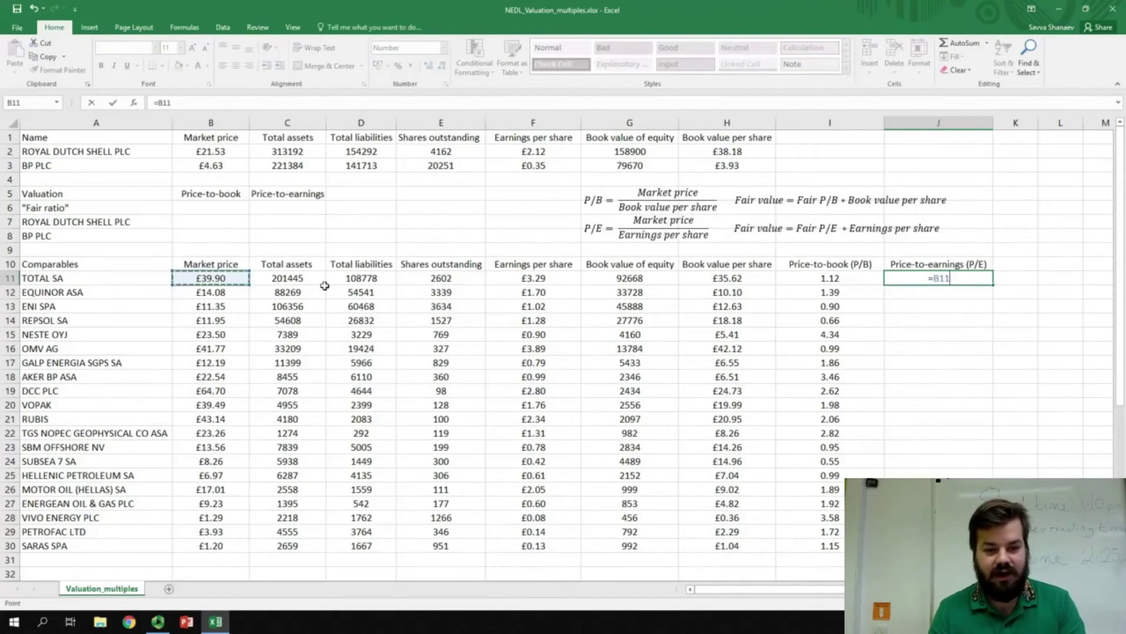
{"action": "type", "text": "/"}
{"action": "left_click", "coordinate": [535, 279]}
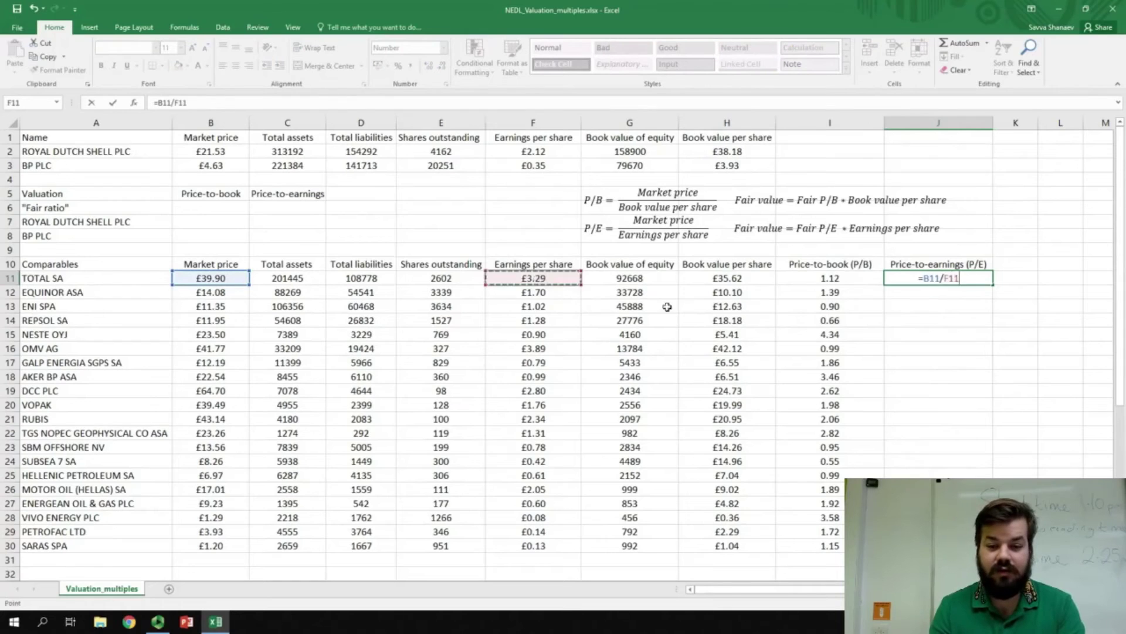
{"action": "key", "text": "Return"}
{"action": "left_click", "coordinate": [930, 281]}
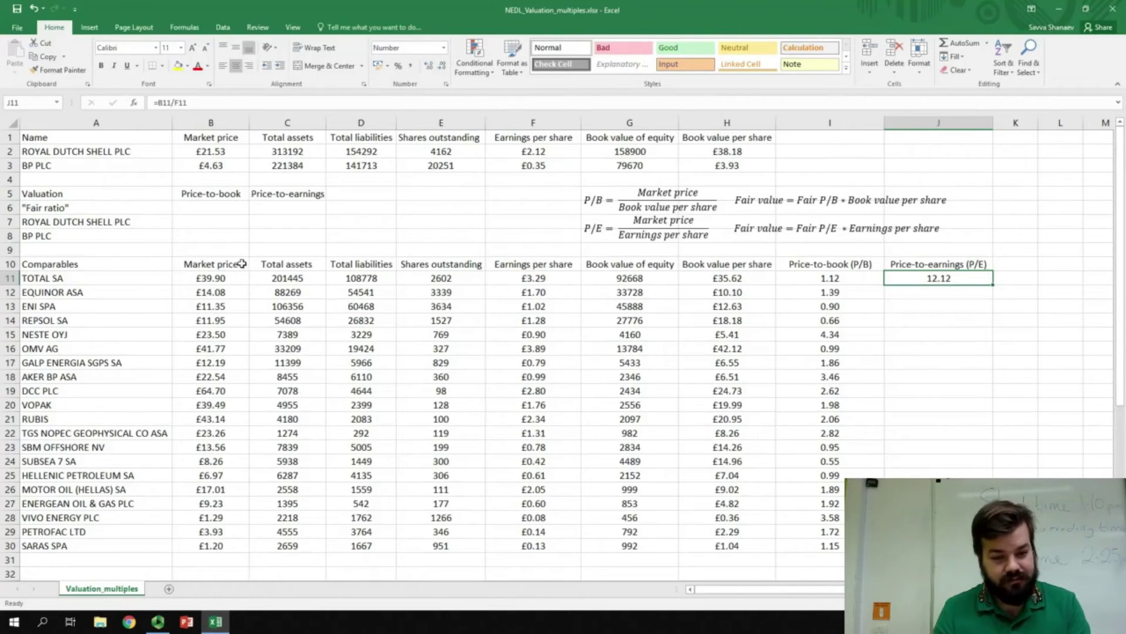
{"action": "double_click", "coordinate": [993, 284]}
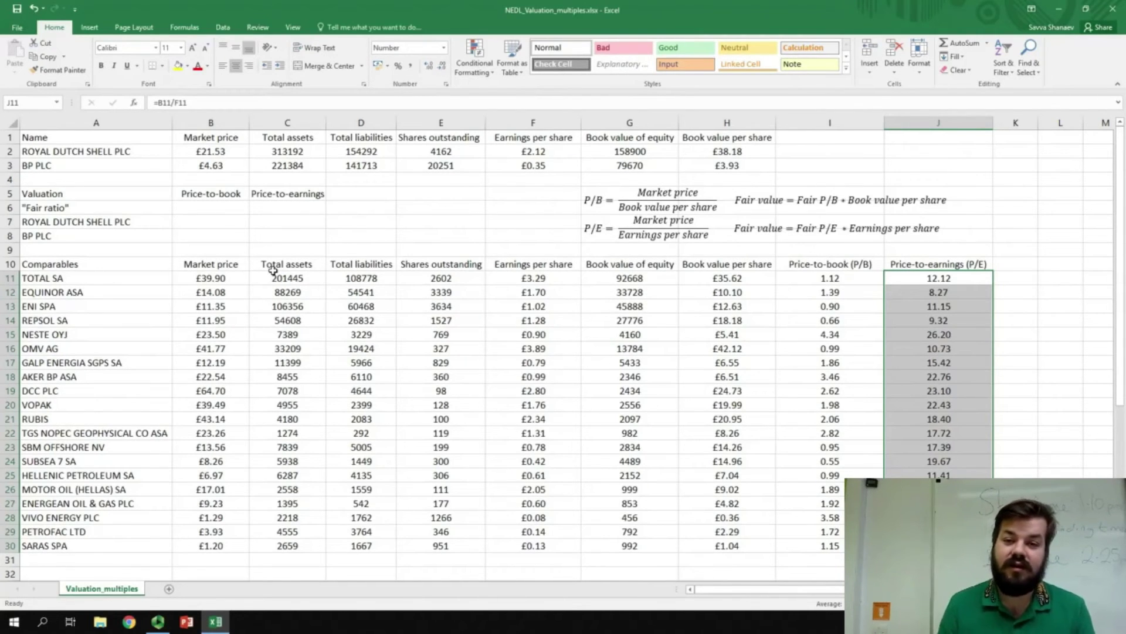
Step: Calculate the fair price-to-book ratio in B6 as the average of the comparables' ratios in I11:I30
{"action": "left_click", "coordinate": [229, 208]}
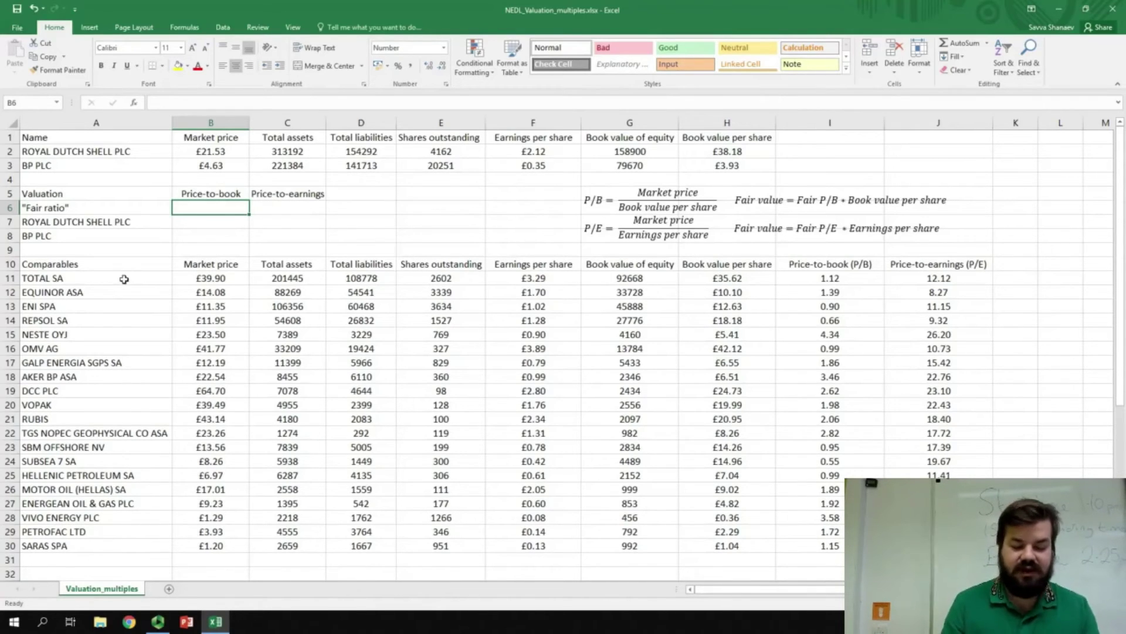
{"action": "type", "text": "=A"}
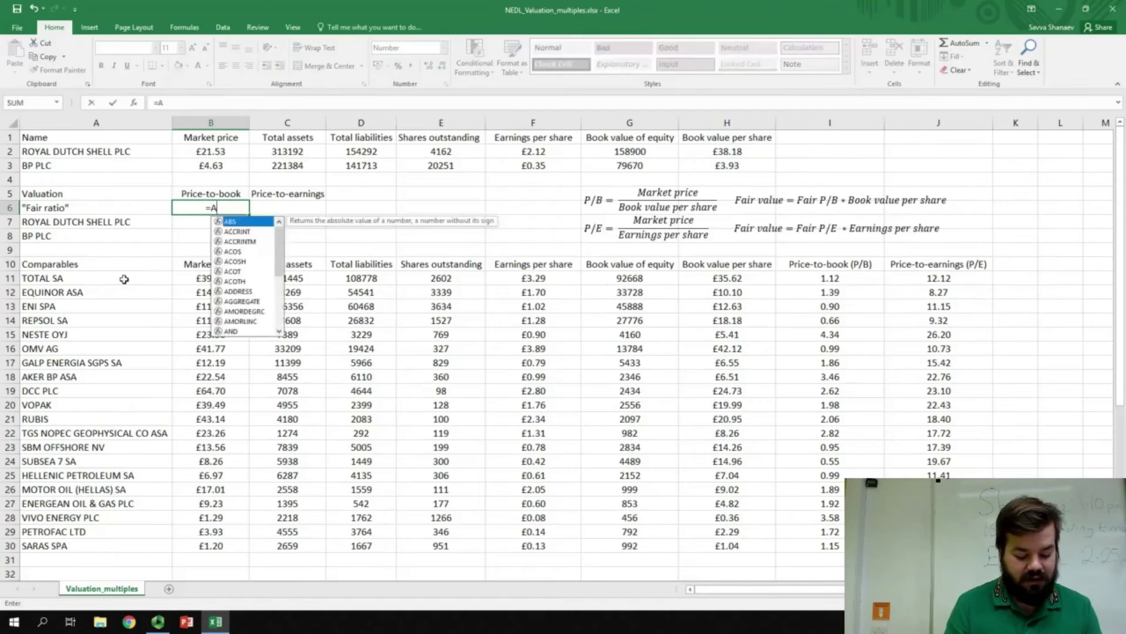
{"action": "type", "text": "VERAGE("}
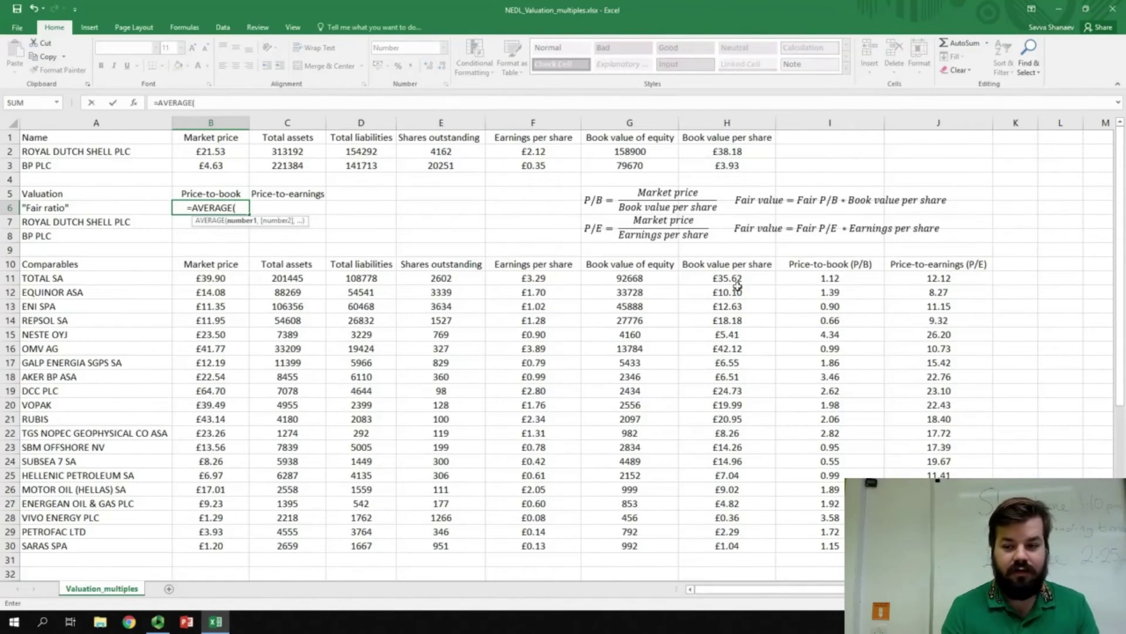
{"action": "left_click_drag", "start_coordinate": [818, 284], "coordinate": [815, 548]}
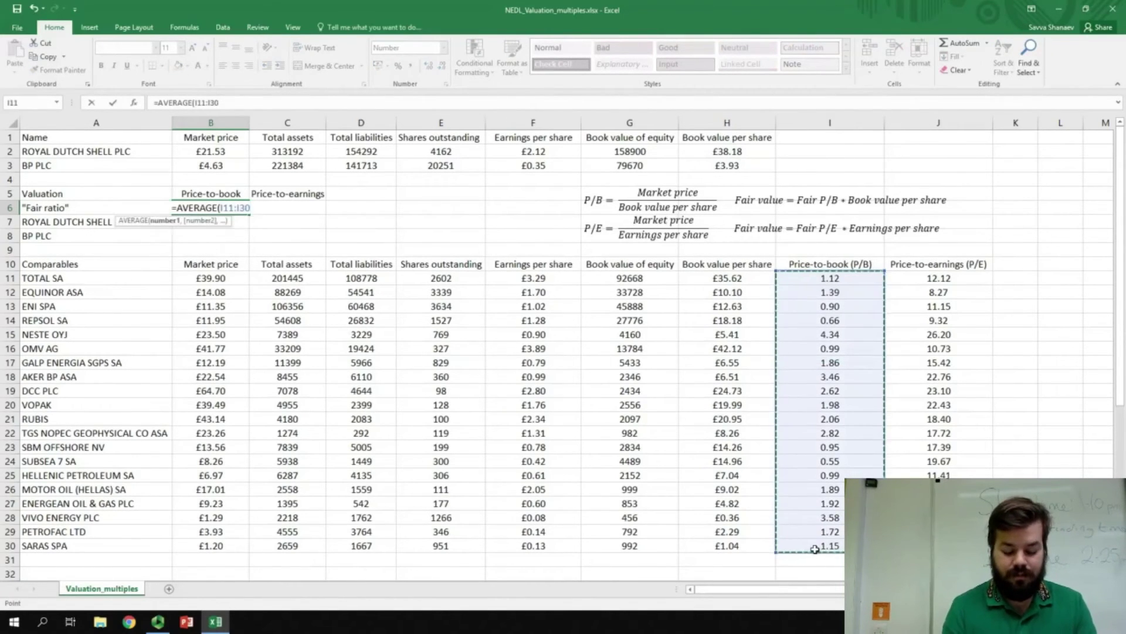
{"action": "key", "text": "Return"}
Step: Calculate the fair price-to-earnings ratio in C6 as the average of the comparables' ratios in J11:J30
{"action": "key", "text": "Up"}
{"action": "key", "text": "Right"}
{"action": "type", "text": "="}
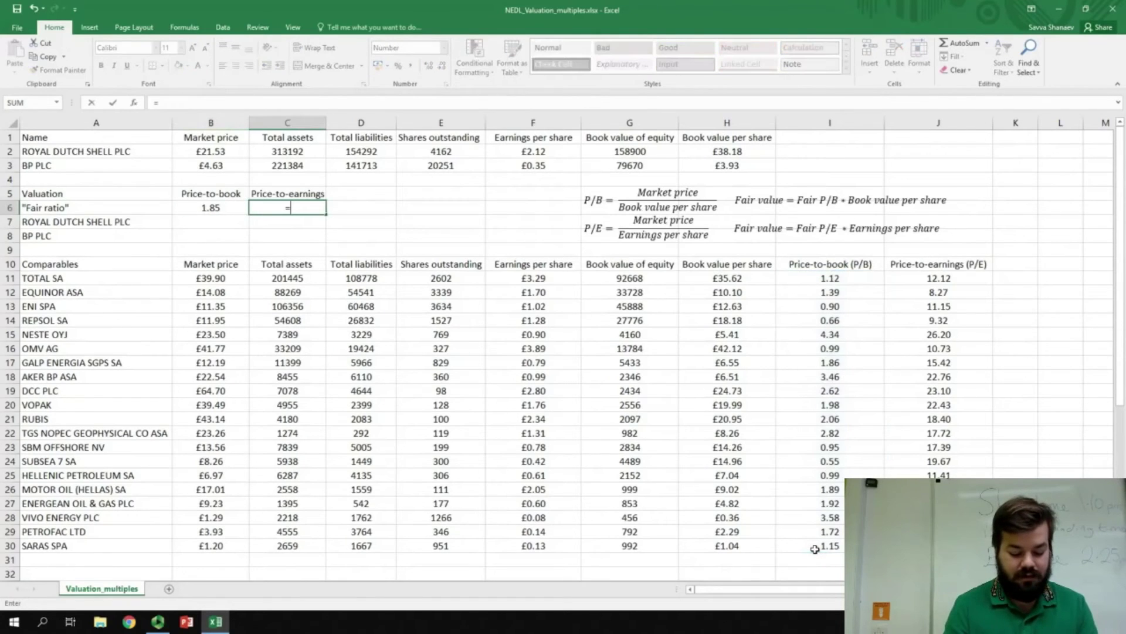
{"action": "type", "text": "AVERAGE("}
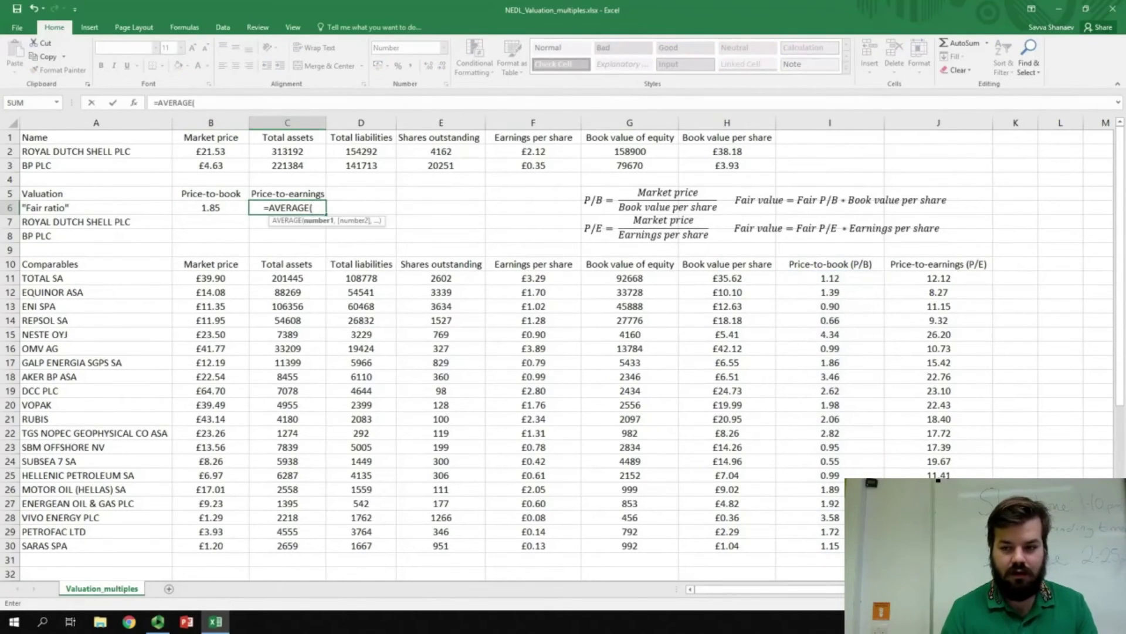
{"action": "left_click_drag", "start_coordinate": [936, 281], "coordinate": [939, 545]}
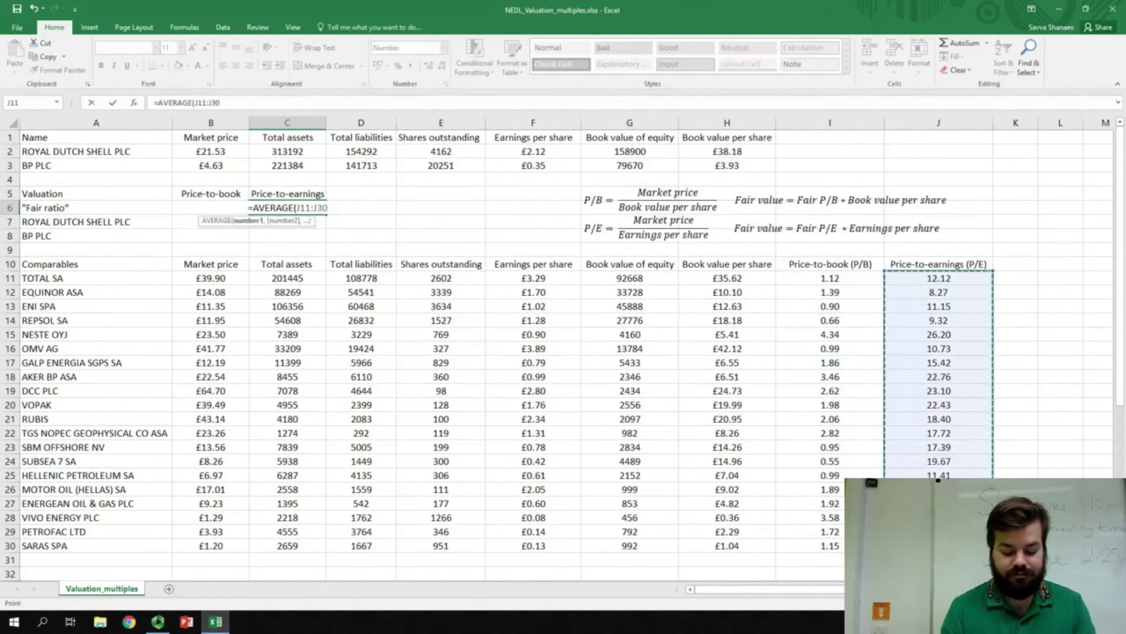
{"action": "key", "text": "Return"}
{"action": "key", "text": "Up"}
{"action": "key", "text": "Left"}
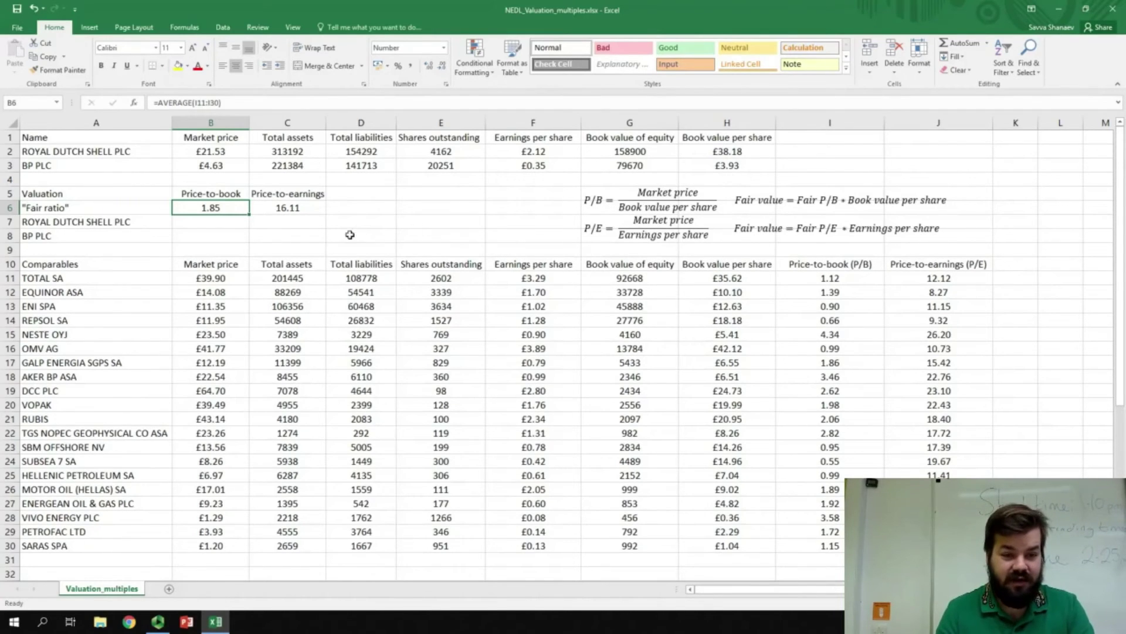
{"action": "left_click", "coordinate": [294, 213]}
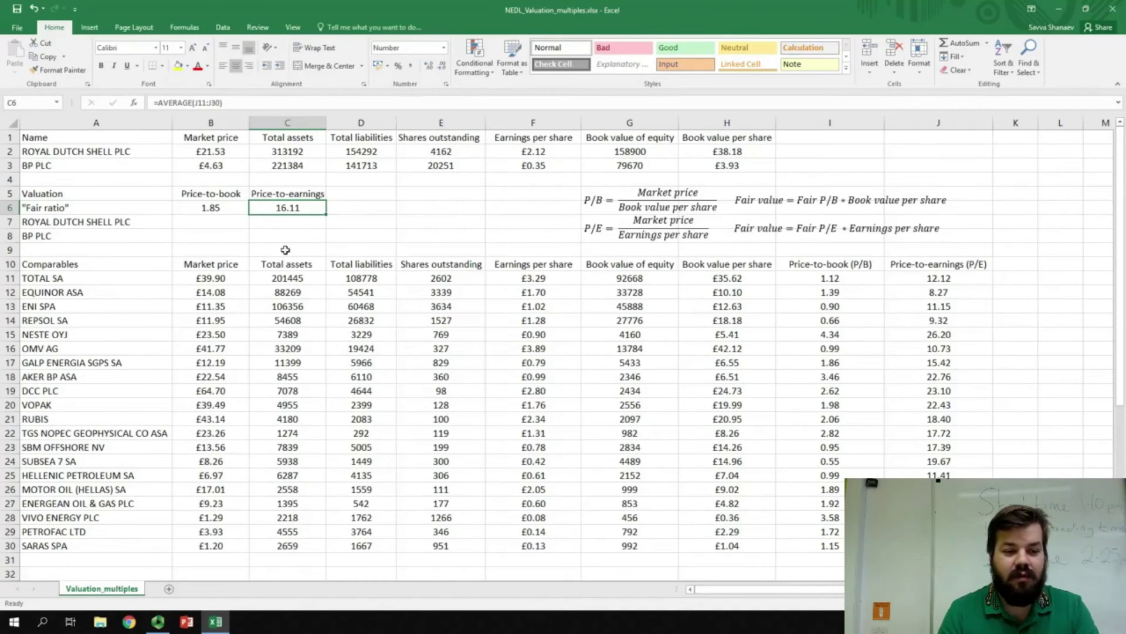
Step: Calculate Royal Dutch Shell's price-to-book fair value in B7 with =B6*H2
{"action": "left_click", "coordinate": [215, 222]}
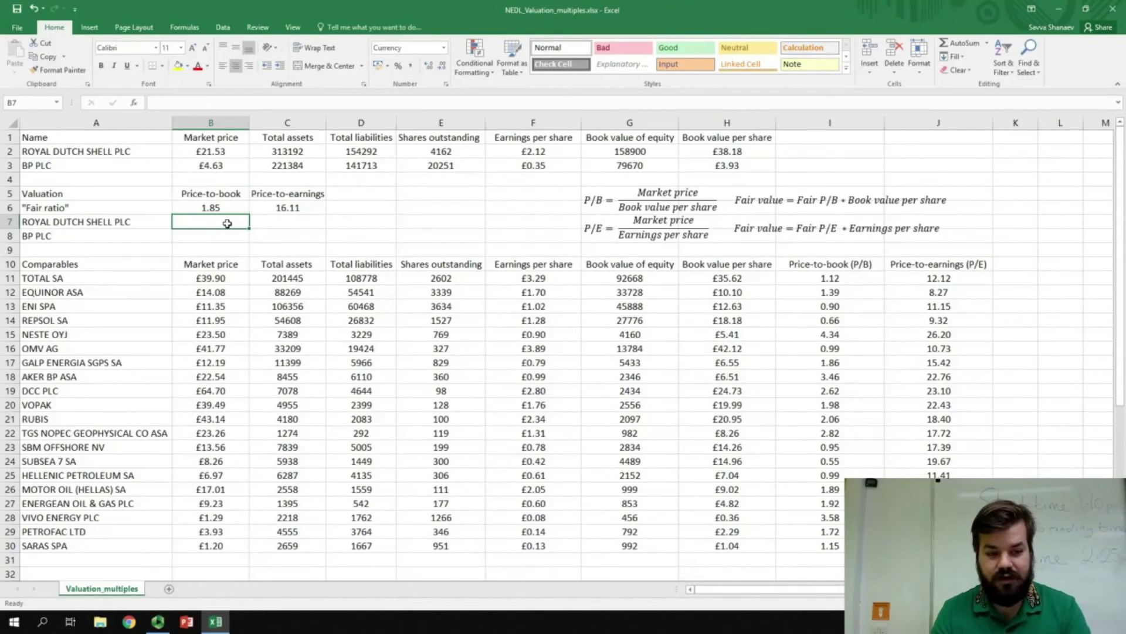
{"action": "type", "text": "="}
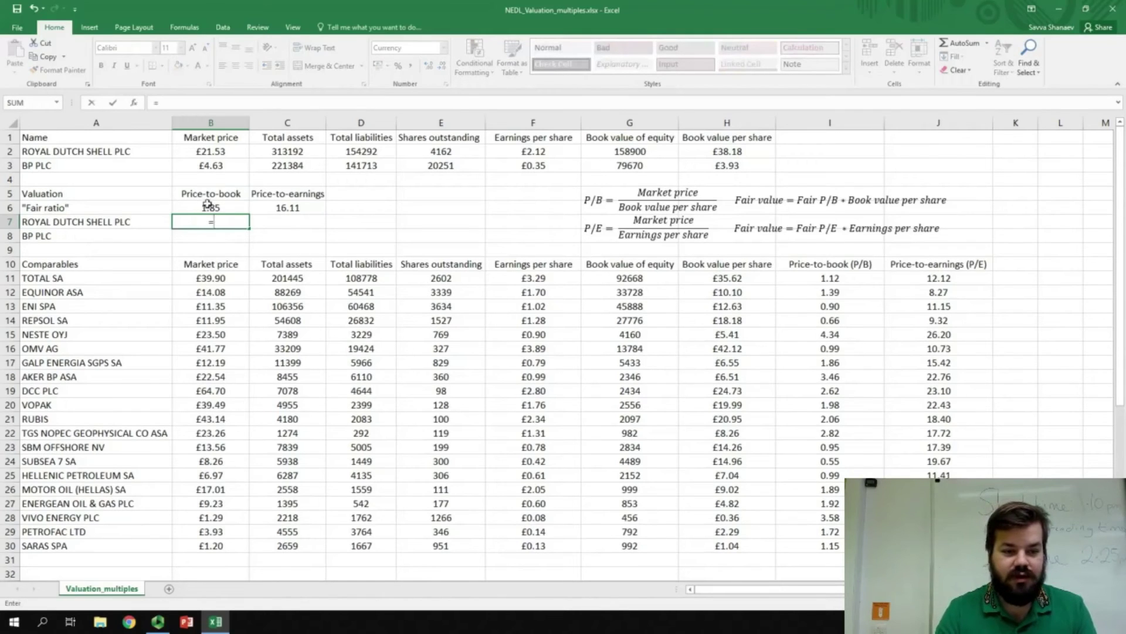
{"action": "left_click", "coordinate": [207, 205]}
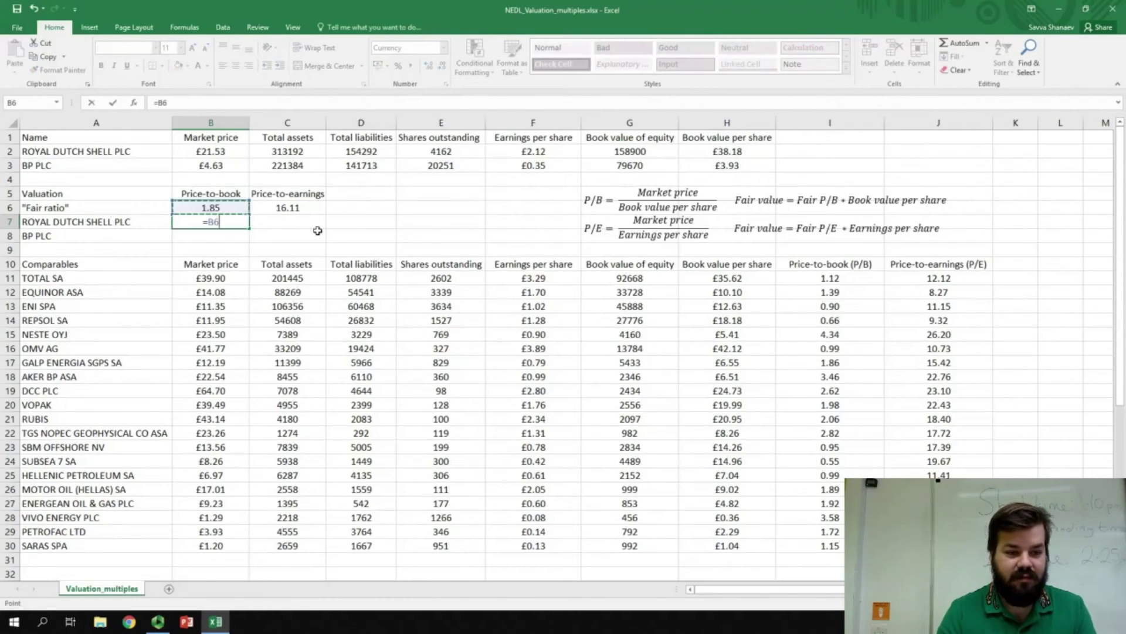
{"action": "type", "text": "*"}
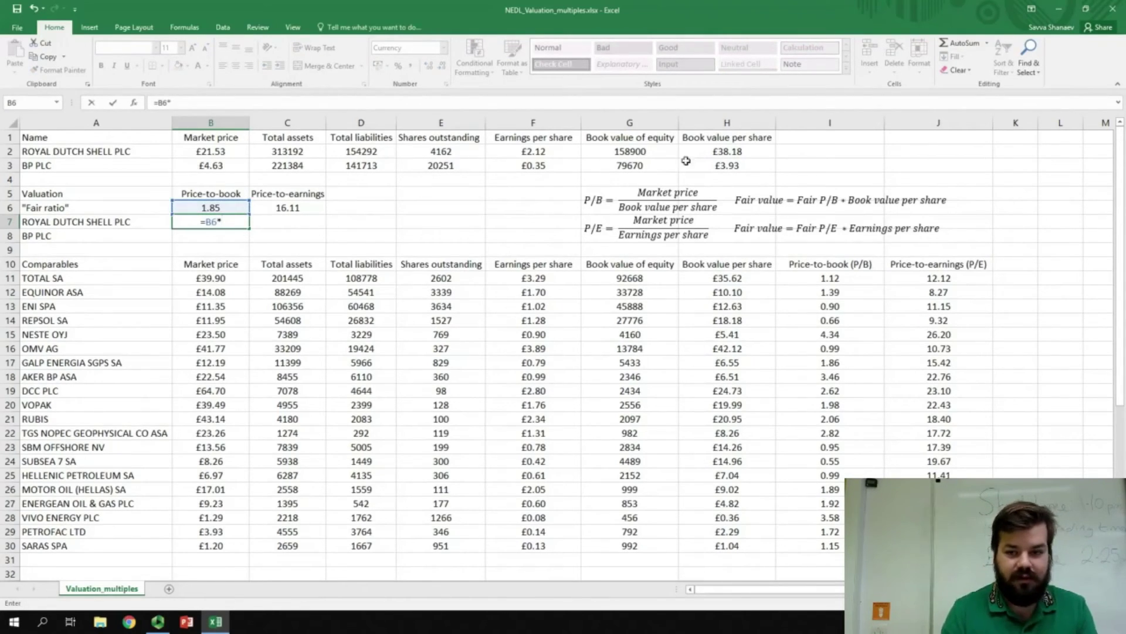
{"action": "left_click", "coordinate": [726, 152]}
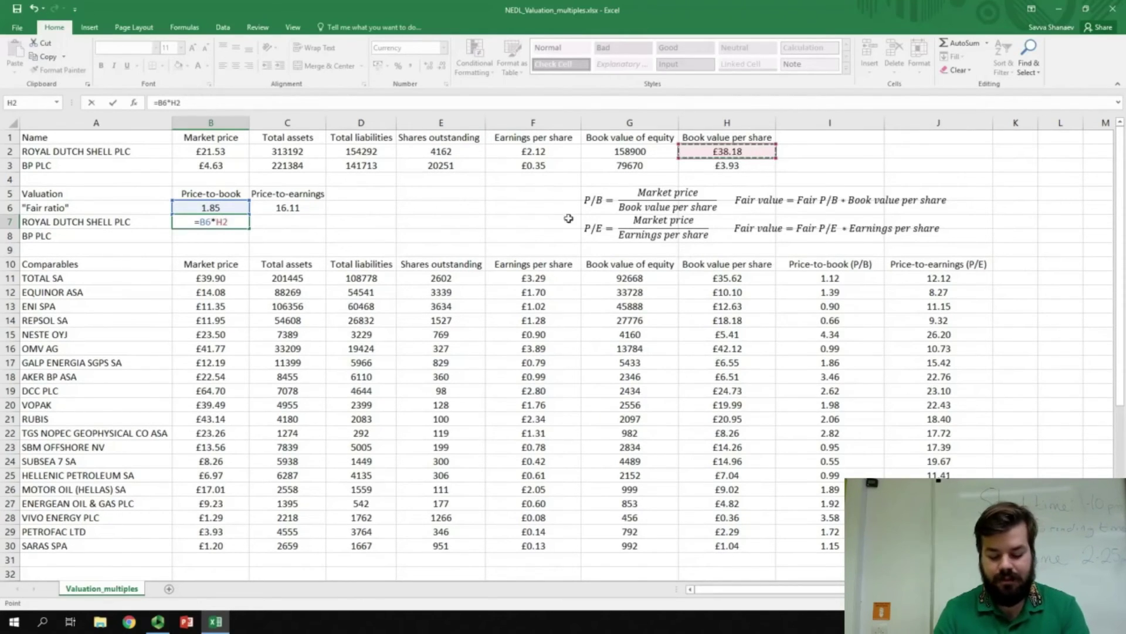
{"action": "key", "text": "Return"}
{"action": "key", "text": "Up"}
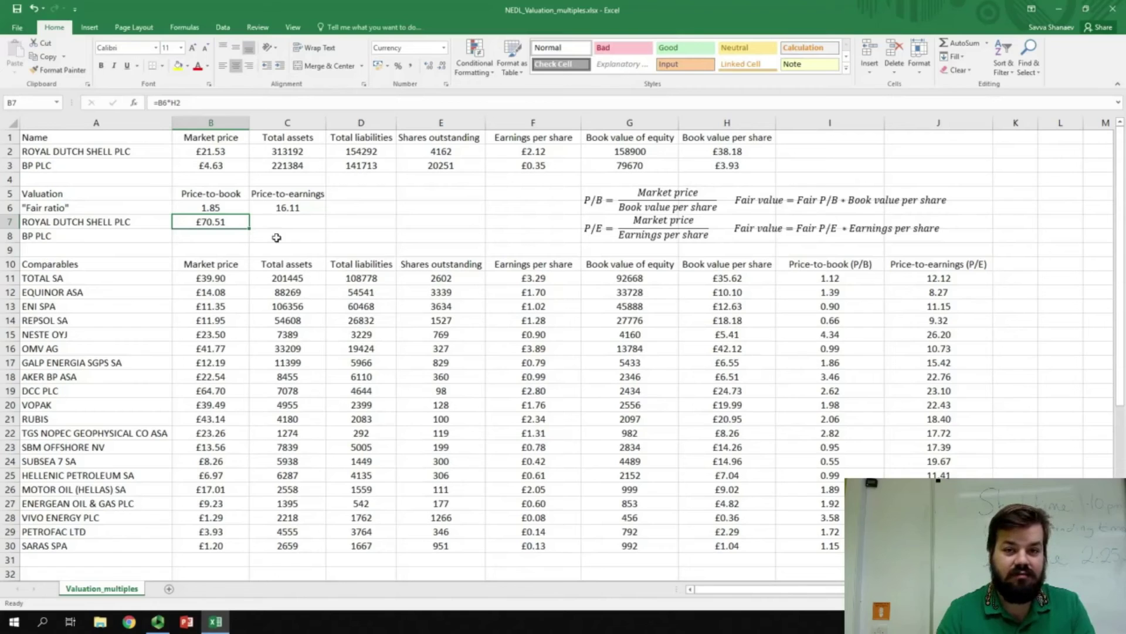
Step: Calculate BP's price-to-book fair value in B8 with =B6*H3
{"action": "left_click", "coordinate": [229, 238]}
{"action": "type", "text": "="}
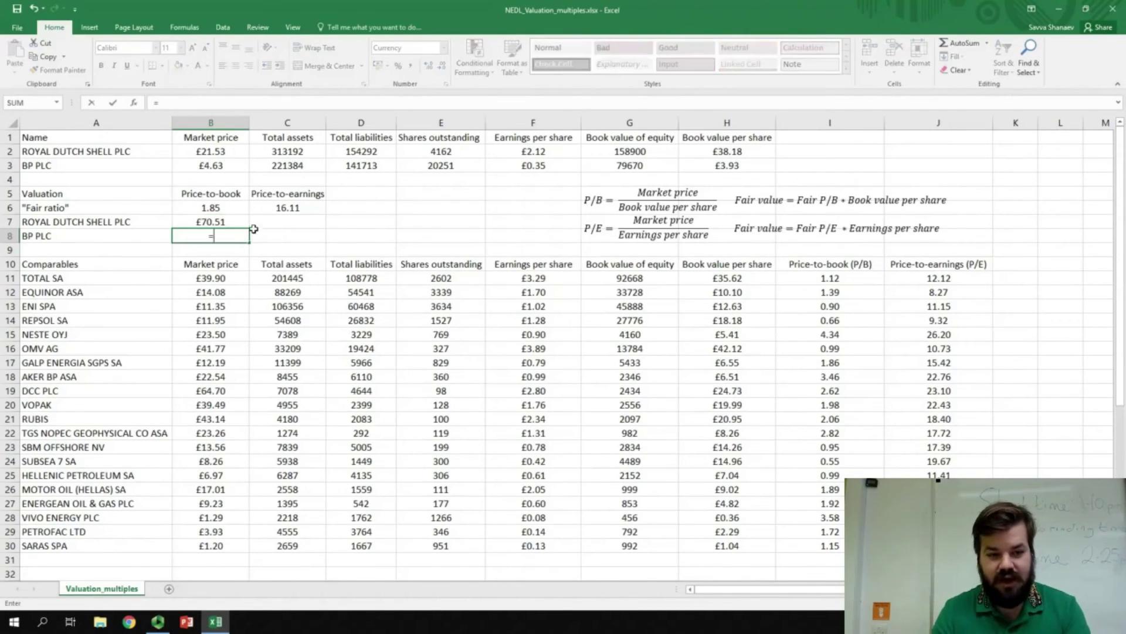
{"action": "left_click", "coordinate": [210, 208]}
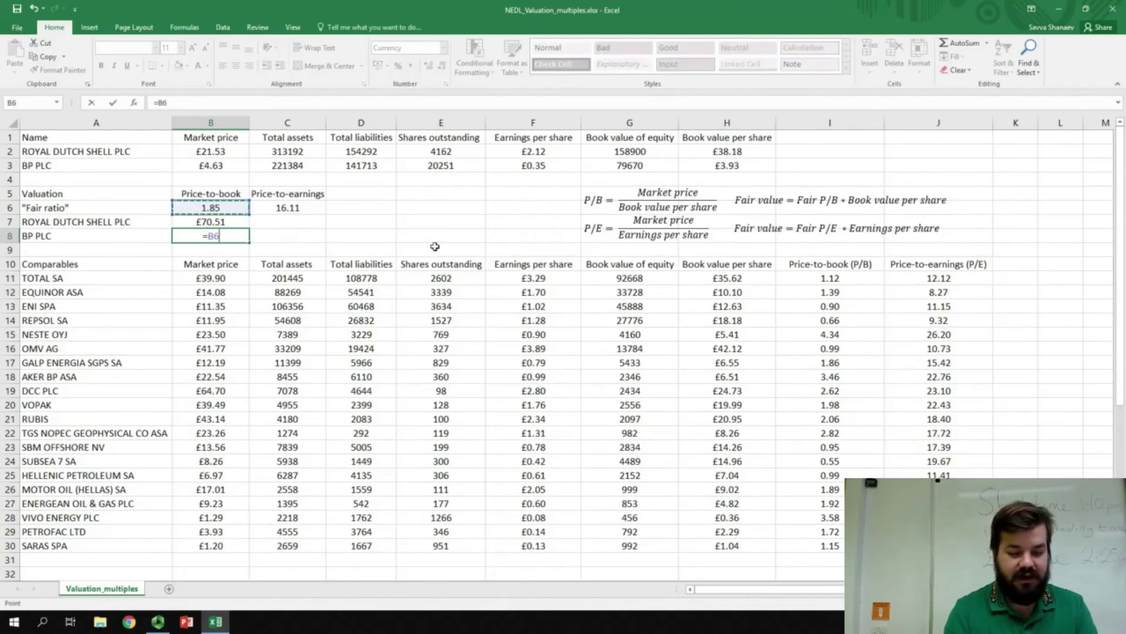
{"action": "type", "text": "*"}
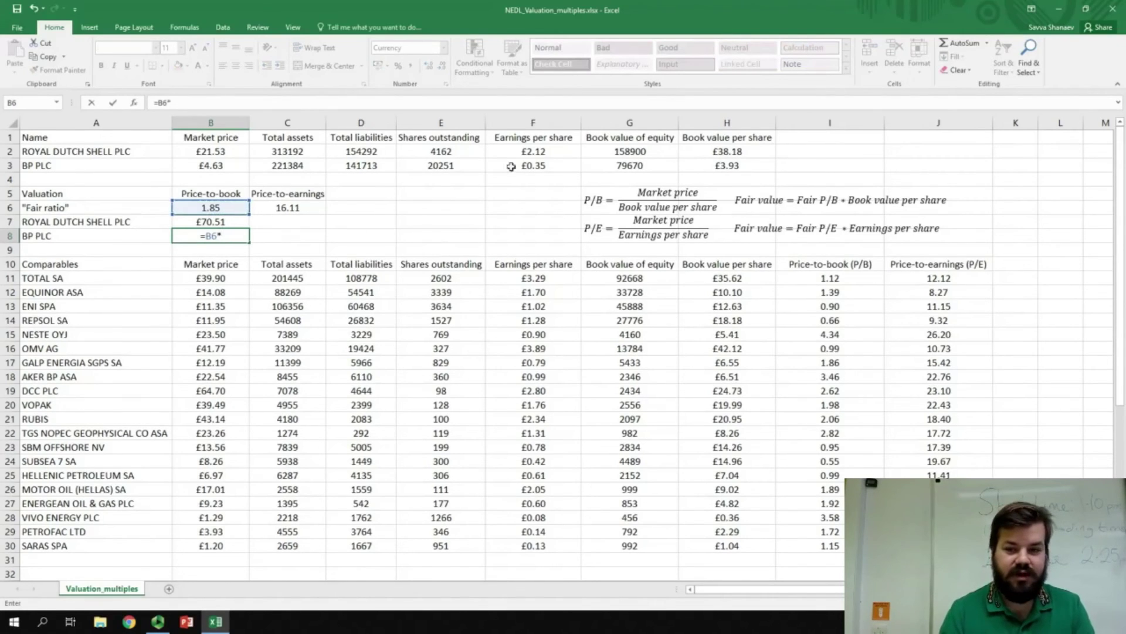
{"action": "left_click", "coordinate": [709, 166]}
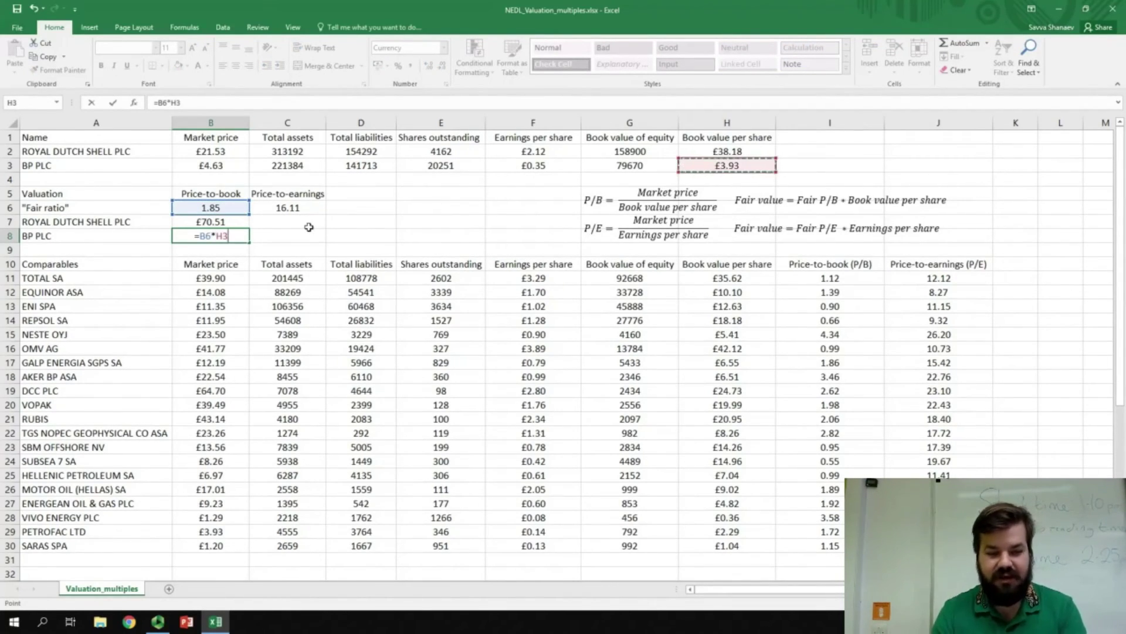
{"action": "key", "text": "Return"}
{"action": "left_click", "coordinate": [230, 232]}
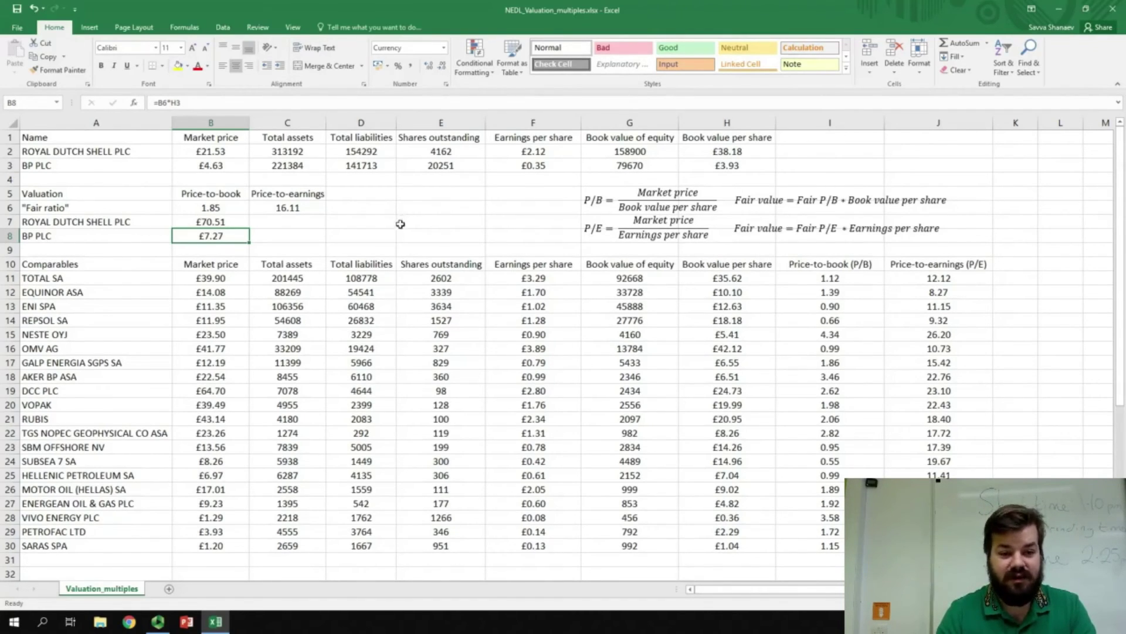
Step: Calculate Royal Dutch Shell's price-to-earnings fair value in C7 with =C6*F2
{"action": "left_click", "coordinate": [264, 222]}
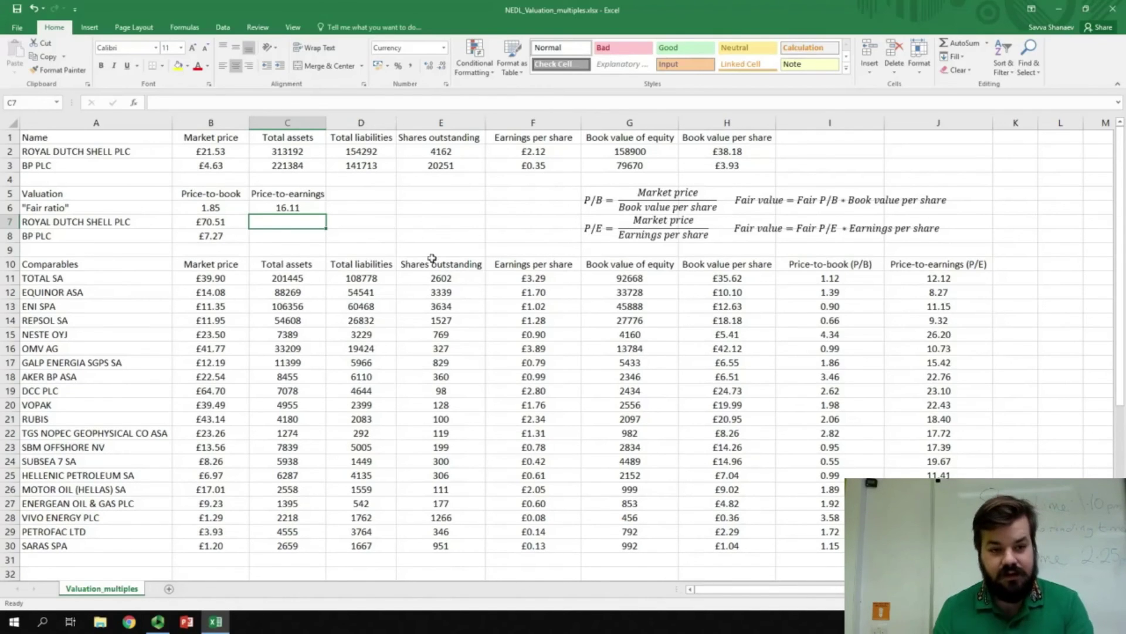
{"action": "type", "text": "="}
{"action": "left_click", "coordinate": [309, 206]}
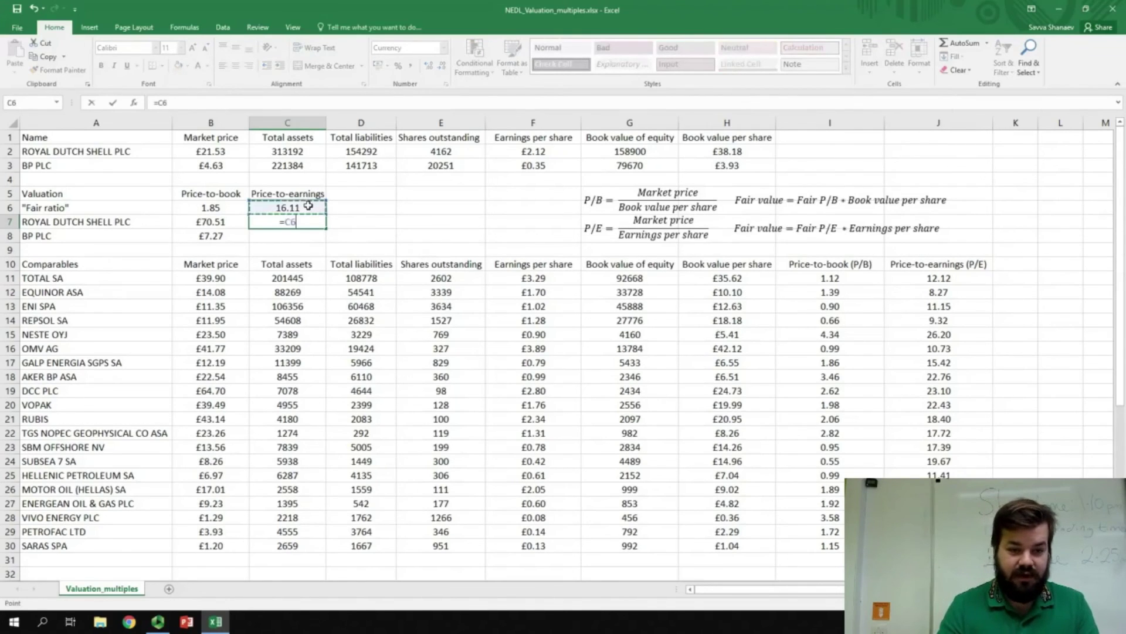
{"action": "type", "text": "*"}
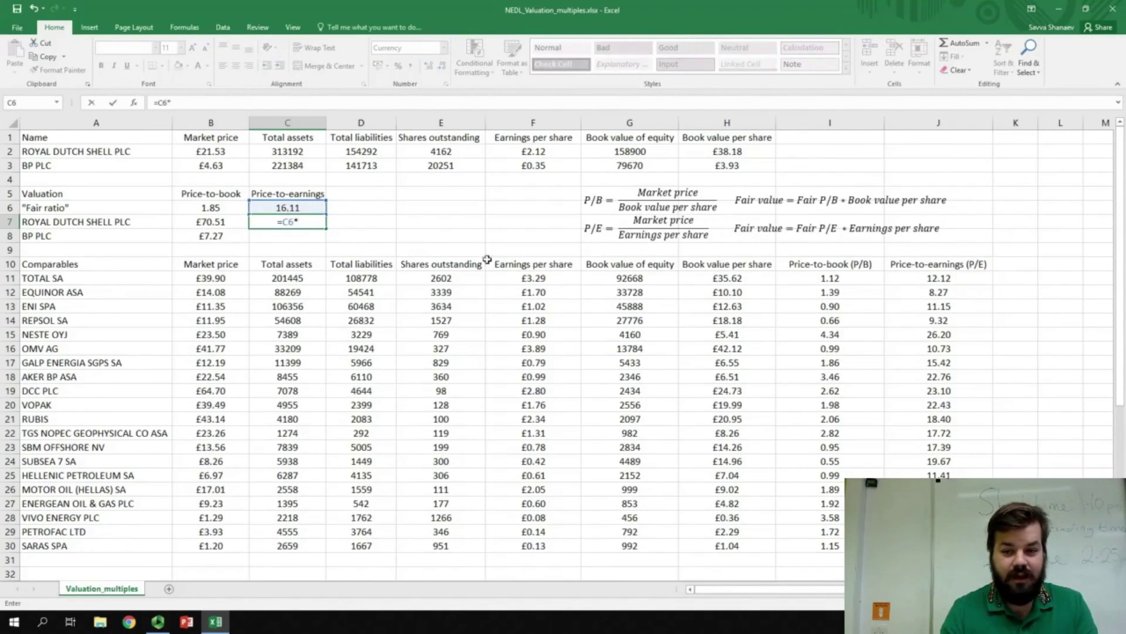
{"action": "left_click", "coordinate": [519, 151]}
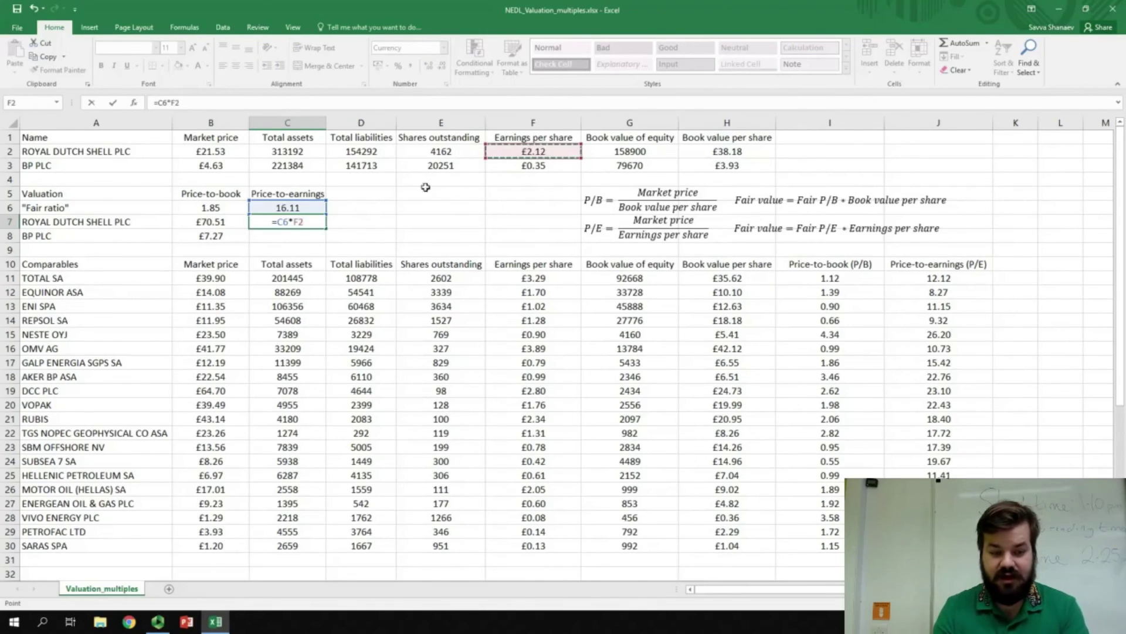
{"action": "key", "text": "Return"}
{"action": "key", "text": "Up"}
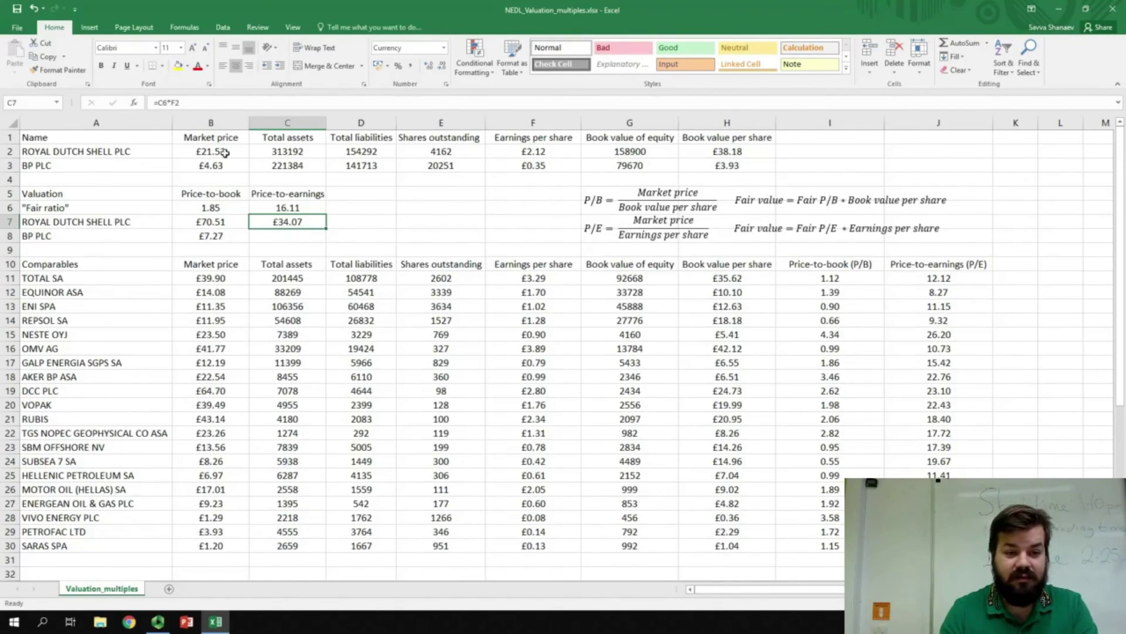
Step: Calculate BP's price-to-earnings fair value in C8 with =C6*F3
{"action": "left_click", "coordinate": [303, 238]}
{"action": "type", "text": "="}
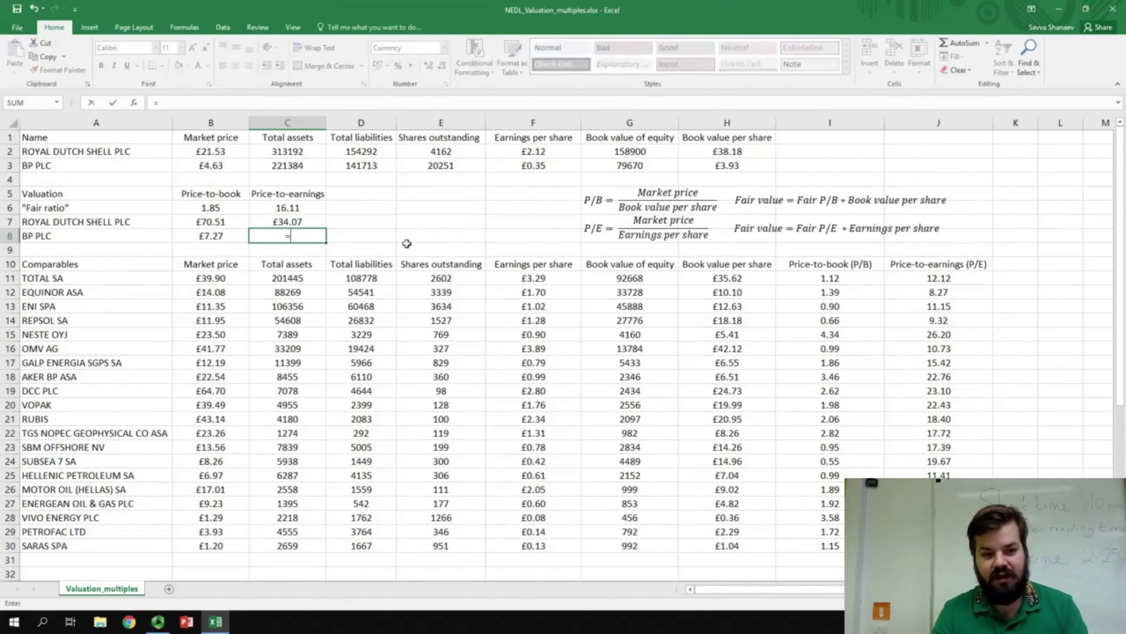
{"action": "left_click", "coordinate": [301, 209]}
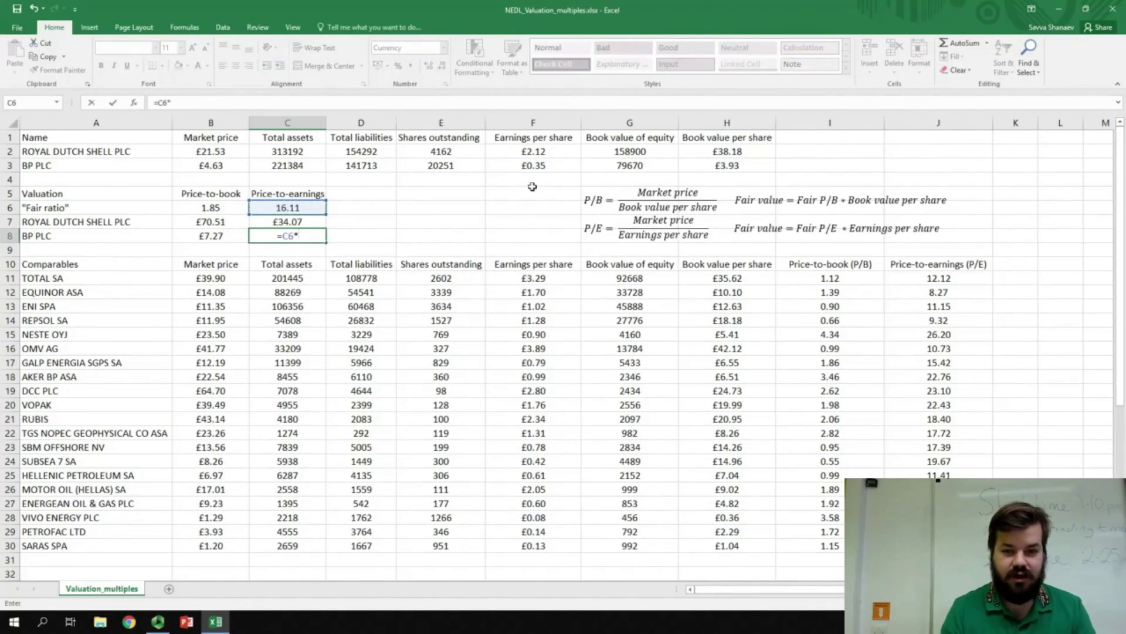
{"action": "type", "text": "*"}
{"action": "left_click", "coordinate": [525, 166]}
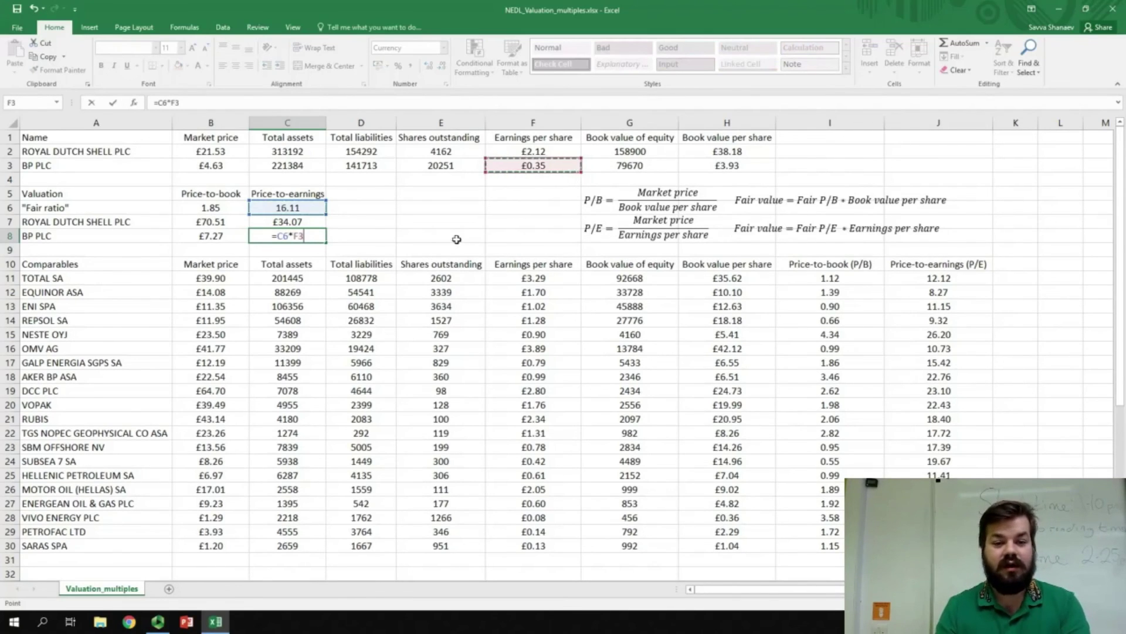
{"action": "key", "text": "ctrl+Return"}
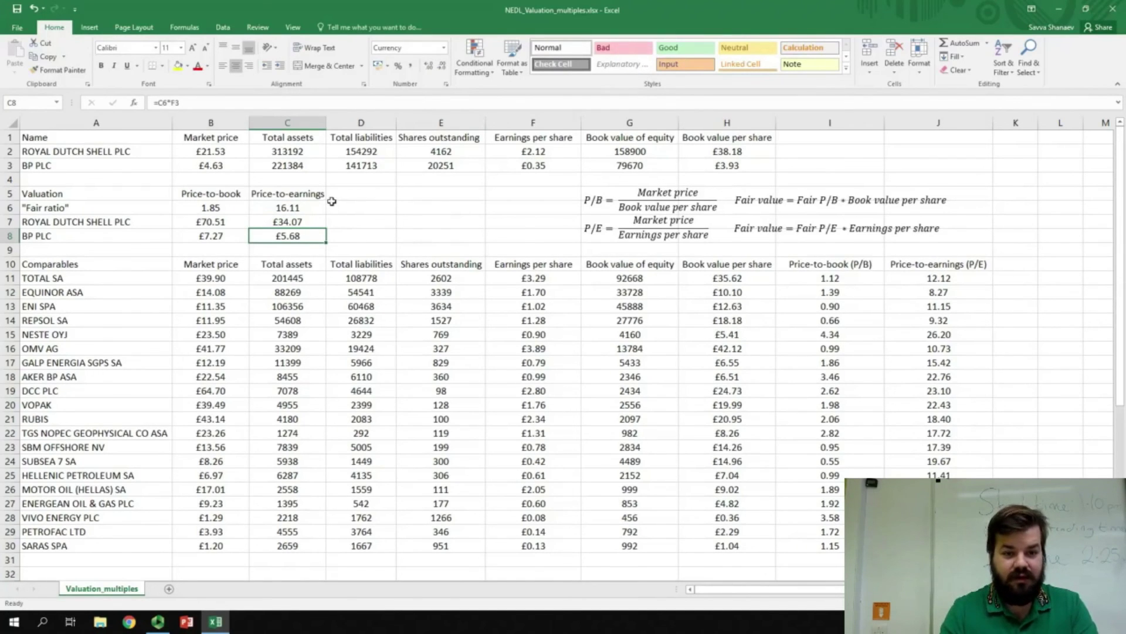
{"action": "left_click", "coordinate": [223, 197]}
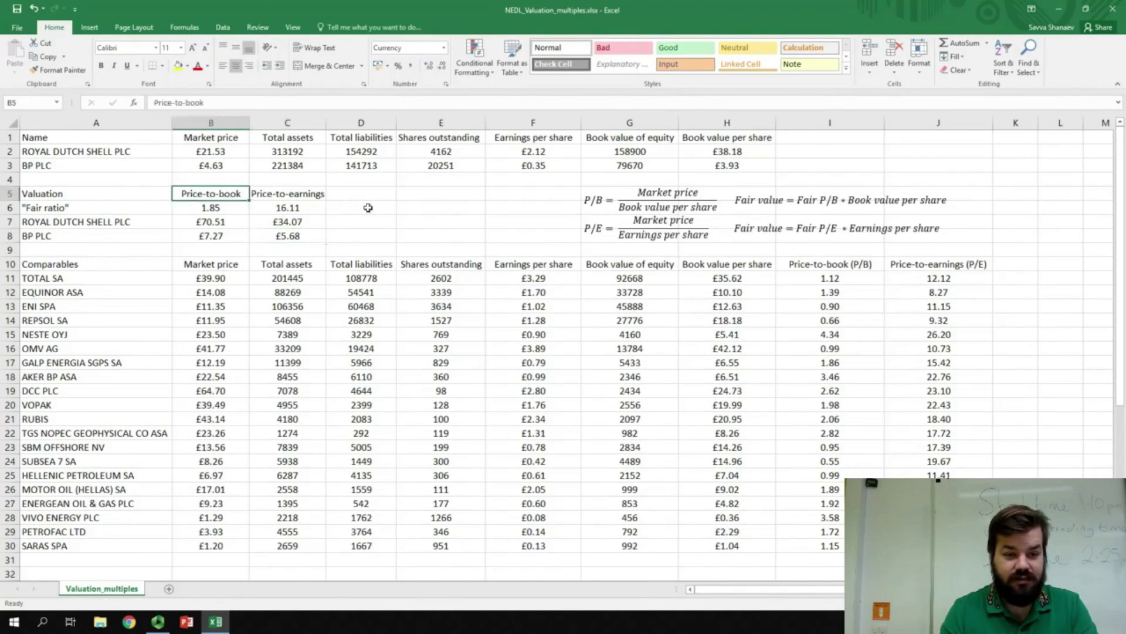
{"action": "left_click", "coordinate": [288, 195]}
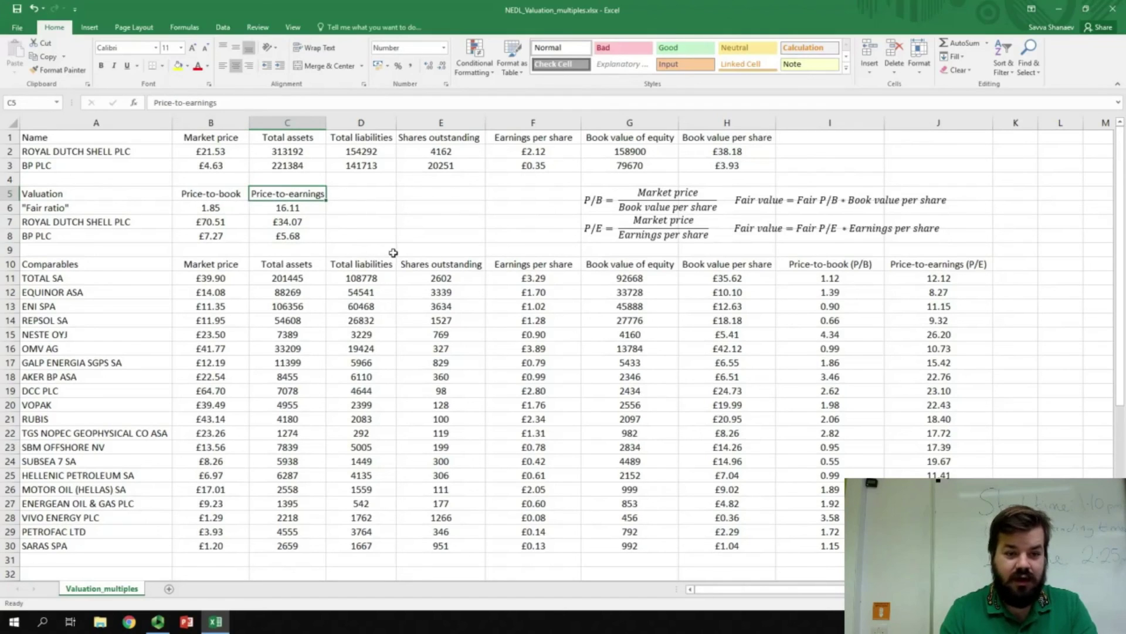